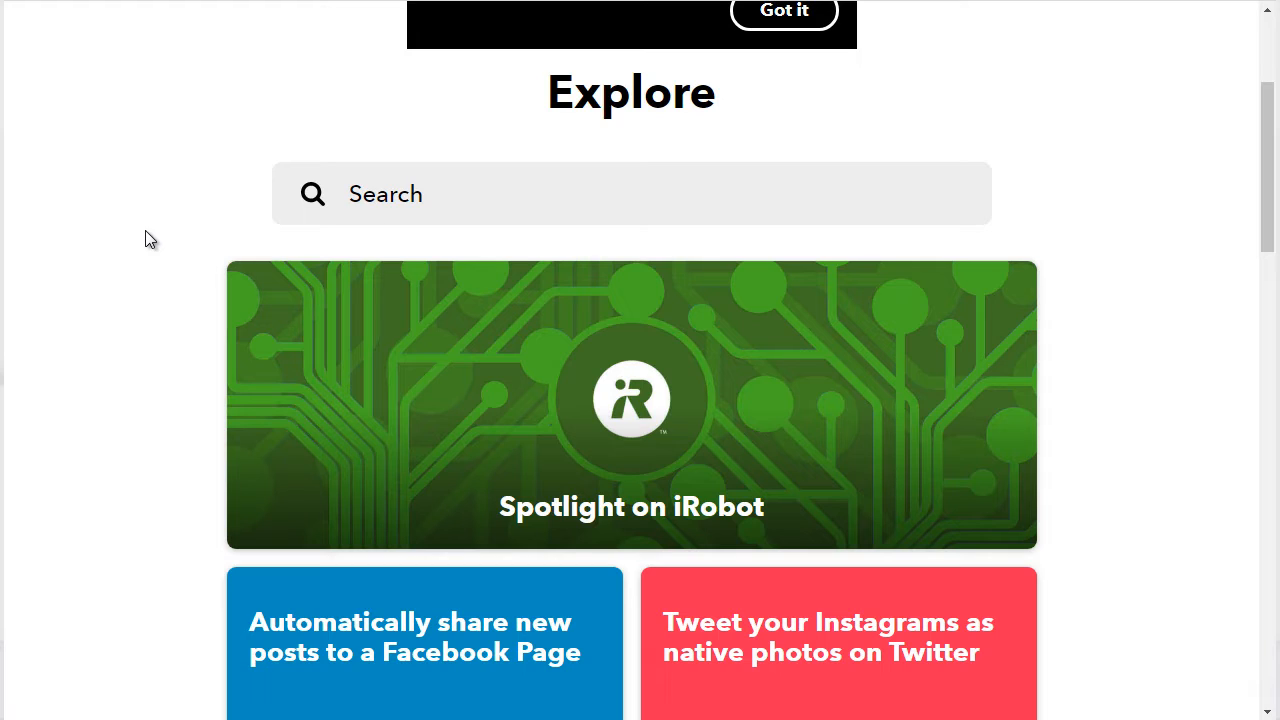
Search for pinterest, restrict the results to services, and open the Pinterest service
left_click(1269, 48)
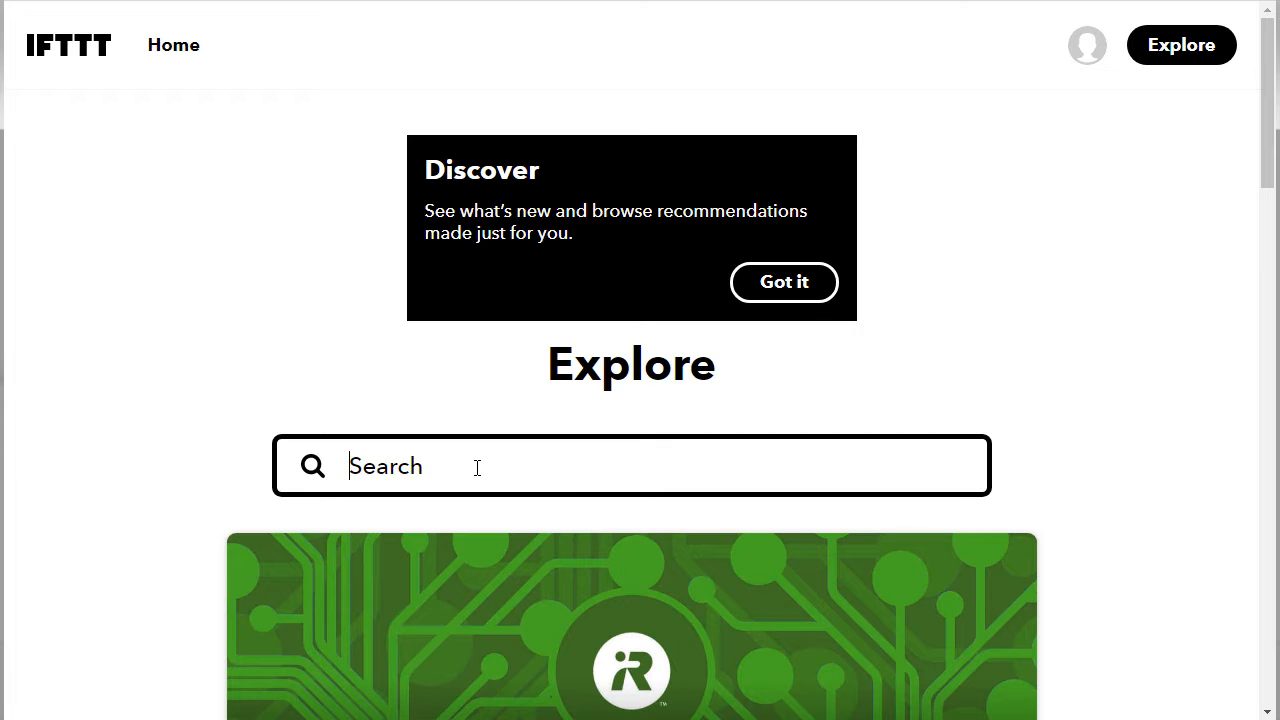
type("pinterest")
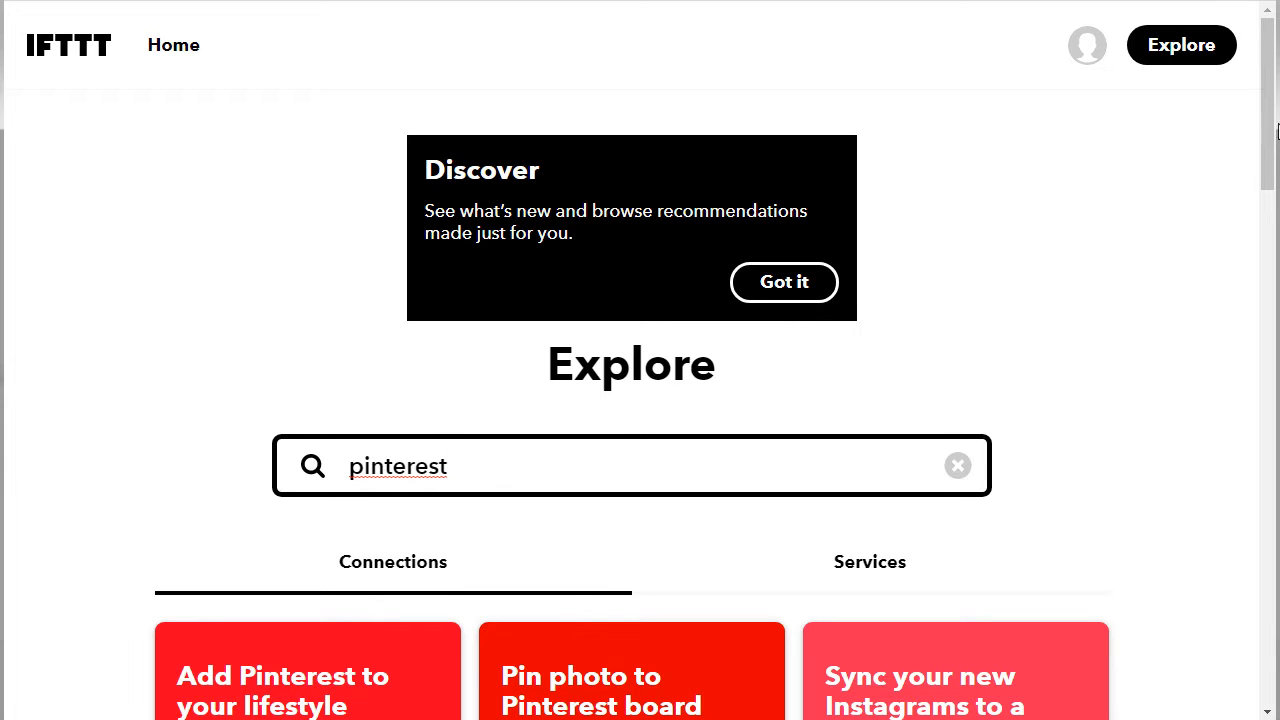
left_click_drag(1271, 134, 1272, 190)
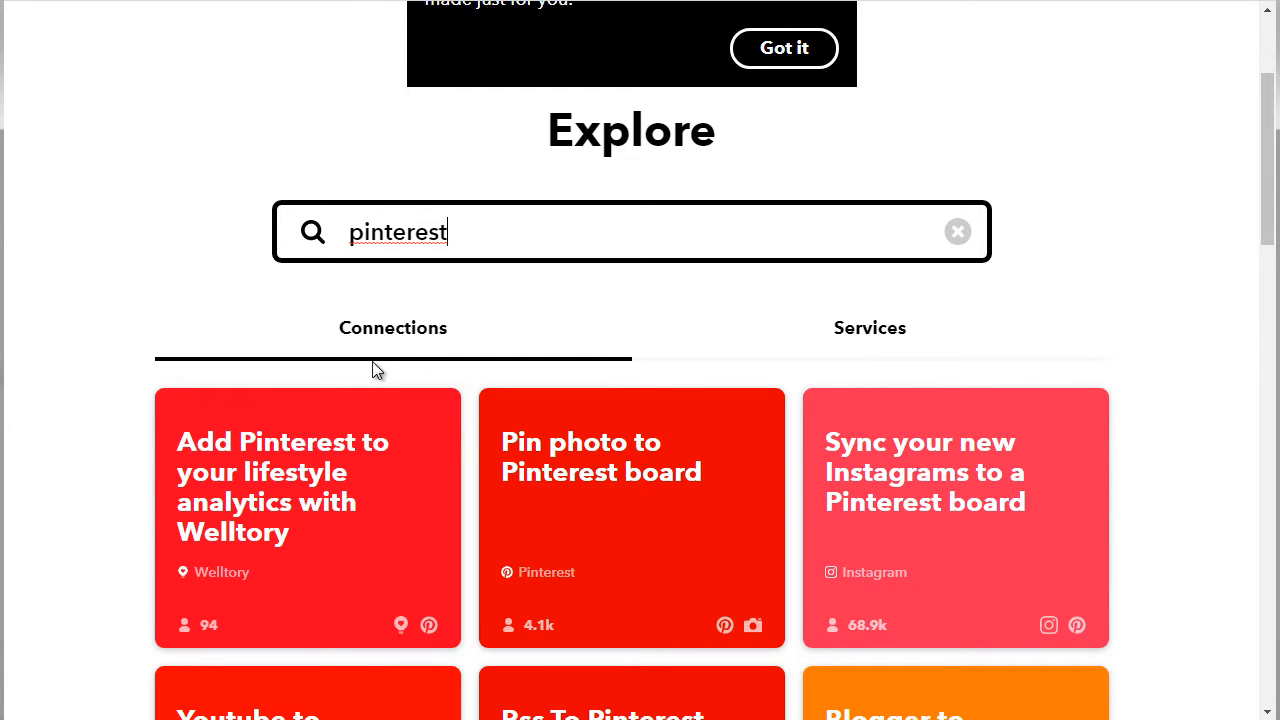
left_click(848, 336)
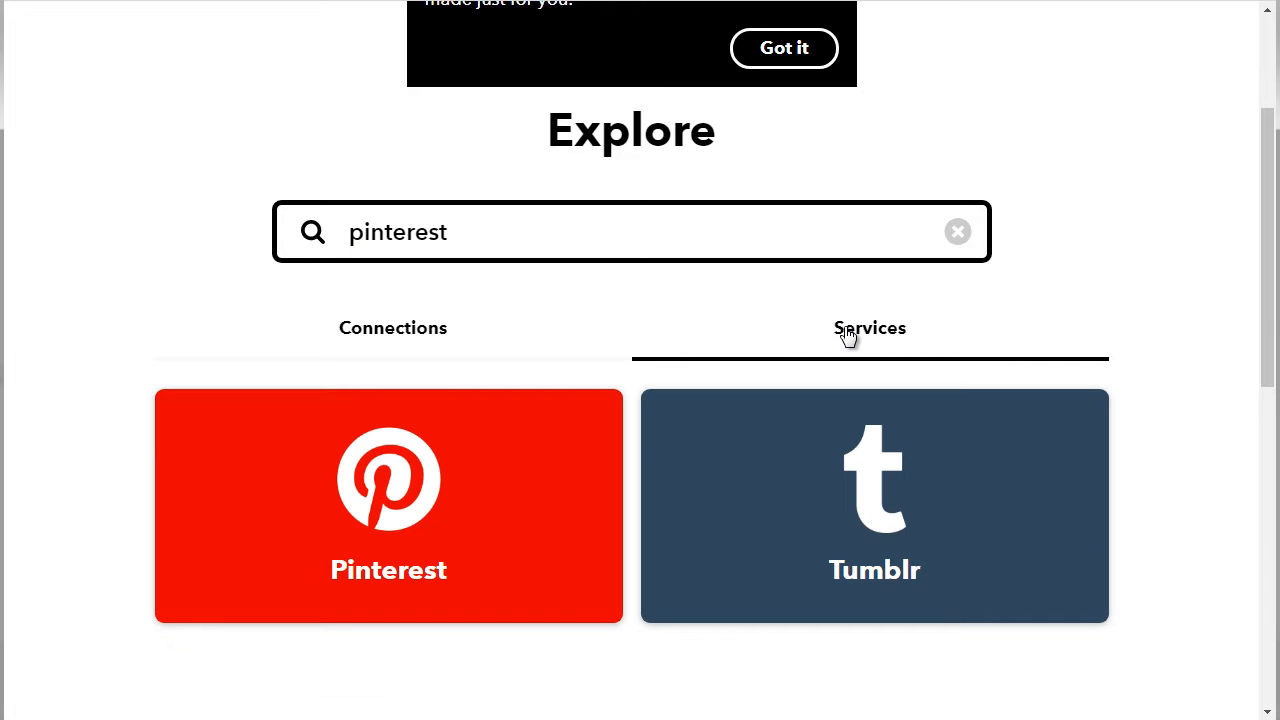
left_click(443, 514)
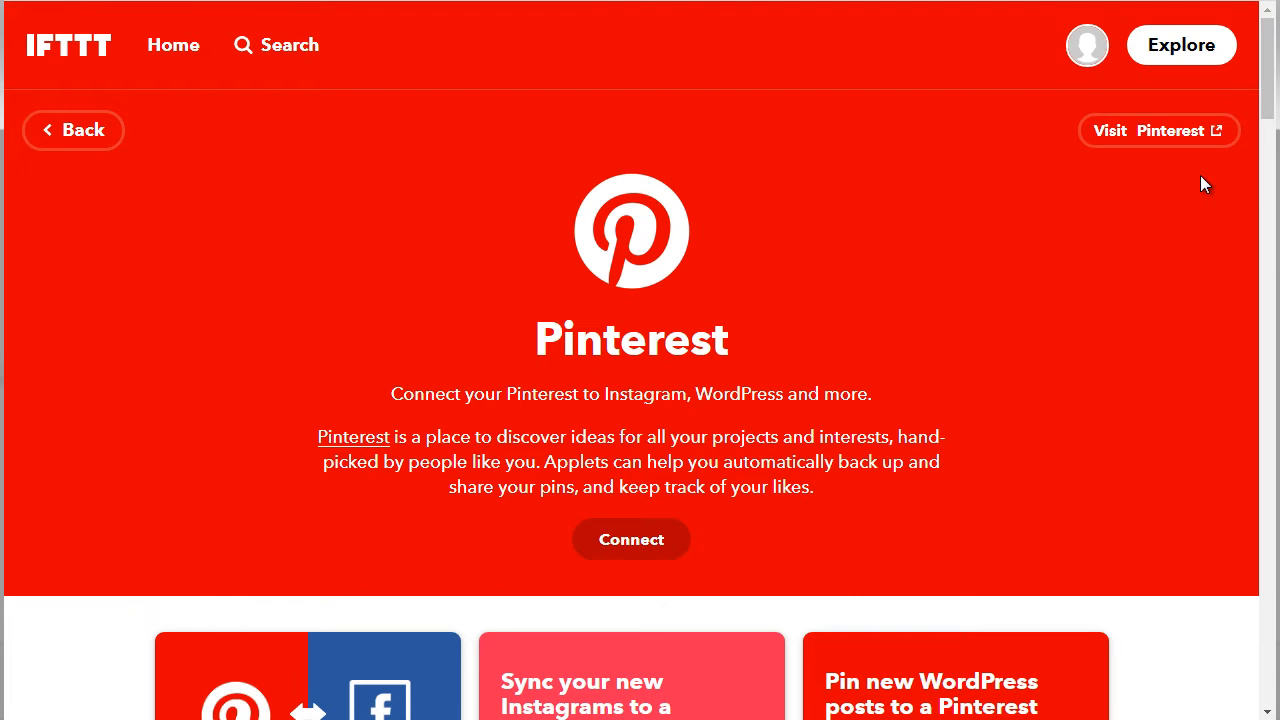
Connect the Pinterest service and grant IFTTT permission to access the Pinterest account
left_click_drag(1272, 84, 1275, 93)
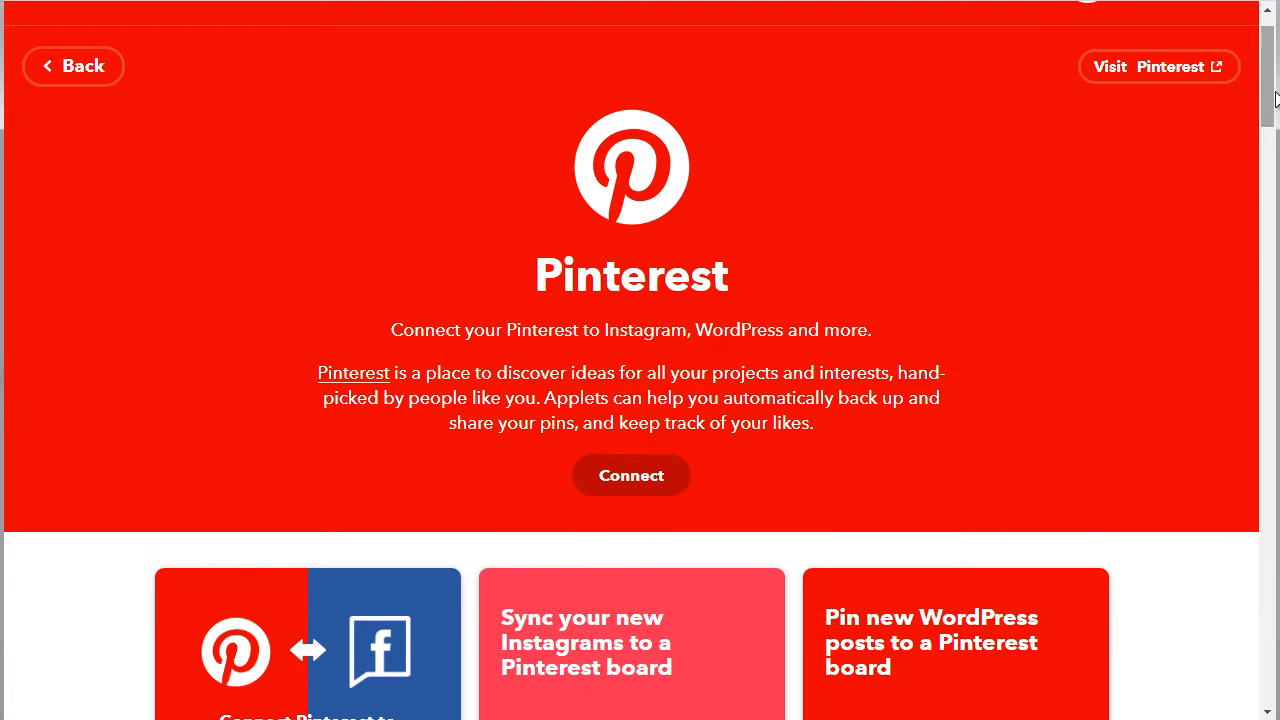
left_click(658, 476)
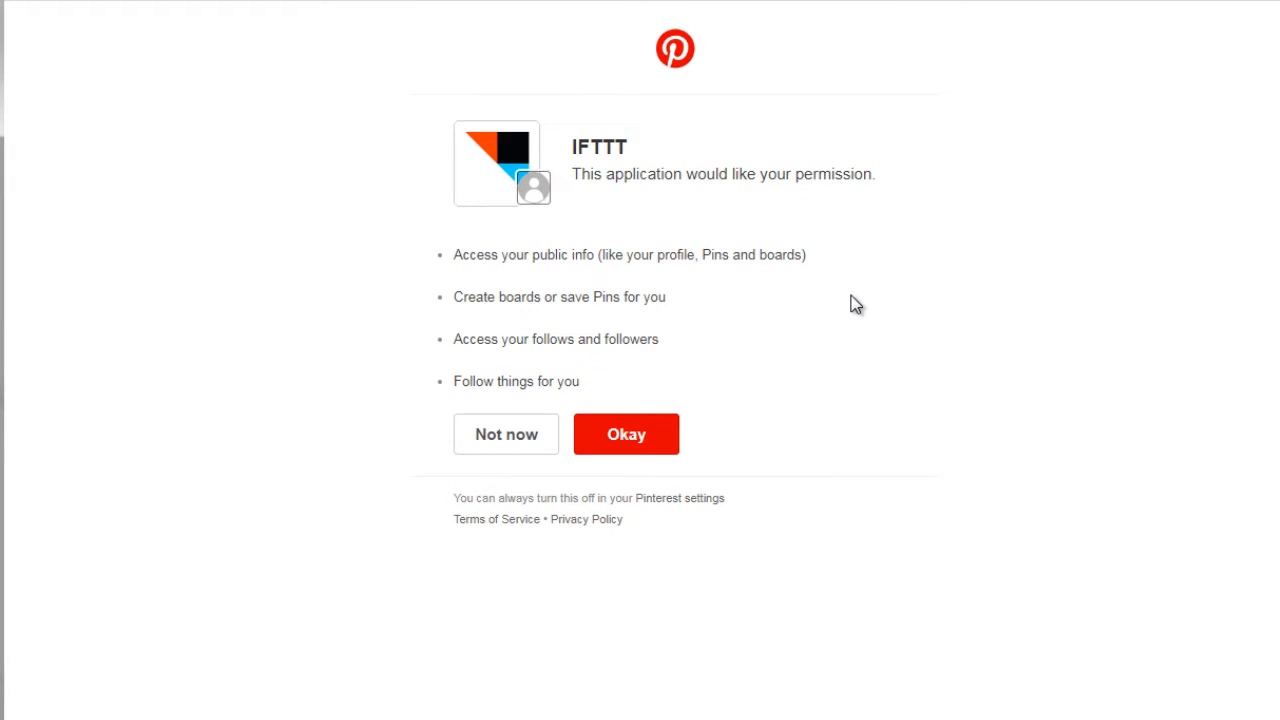
left_click(627, 436)
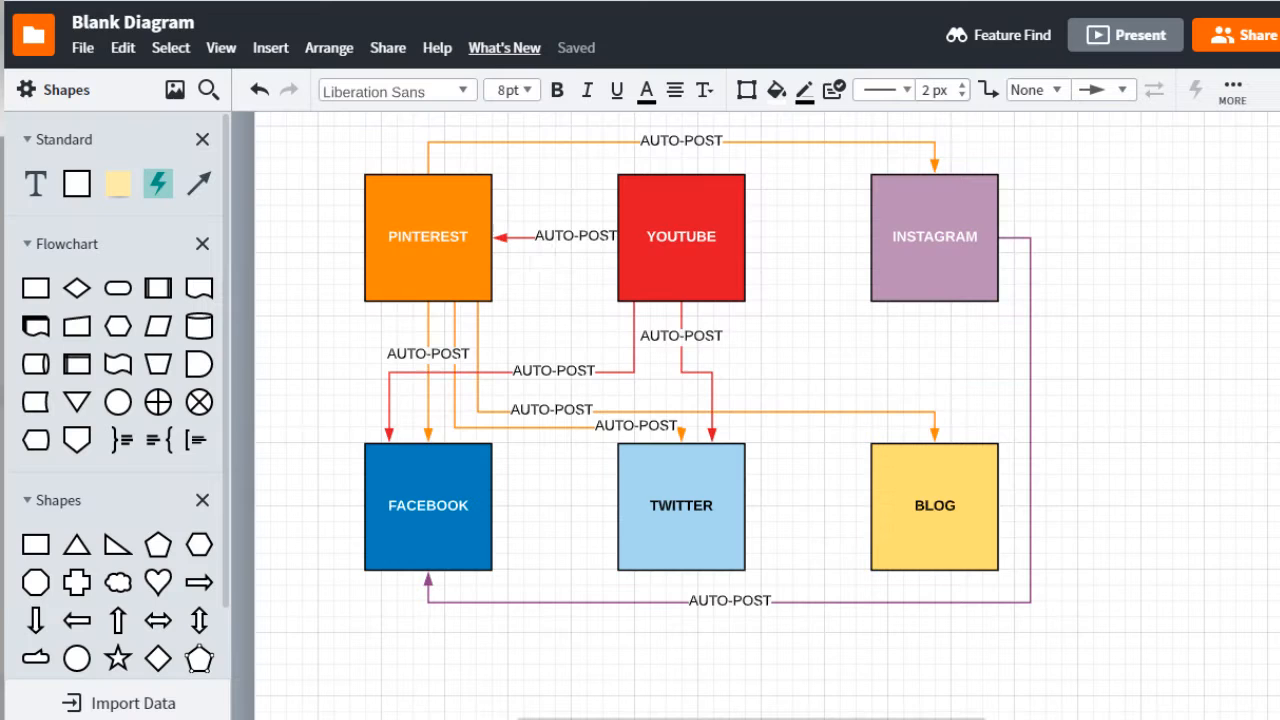
Switch to the auto-post flow diagram and inspect its YouTube, Instagram, Facebook, Twitter and Blog boxes
left_click(691, 287)
left_click(929, 272)
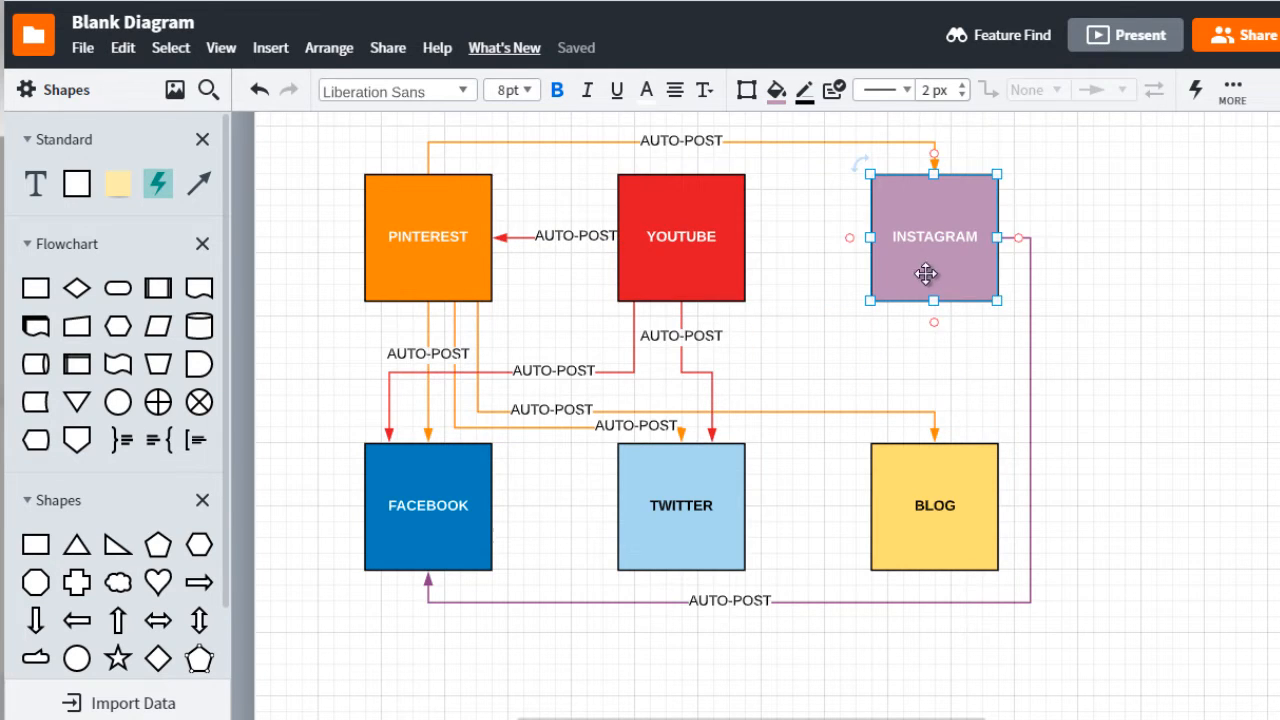
left_click(457, 518)
left_click(629, 515)
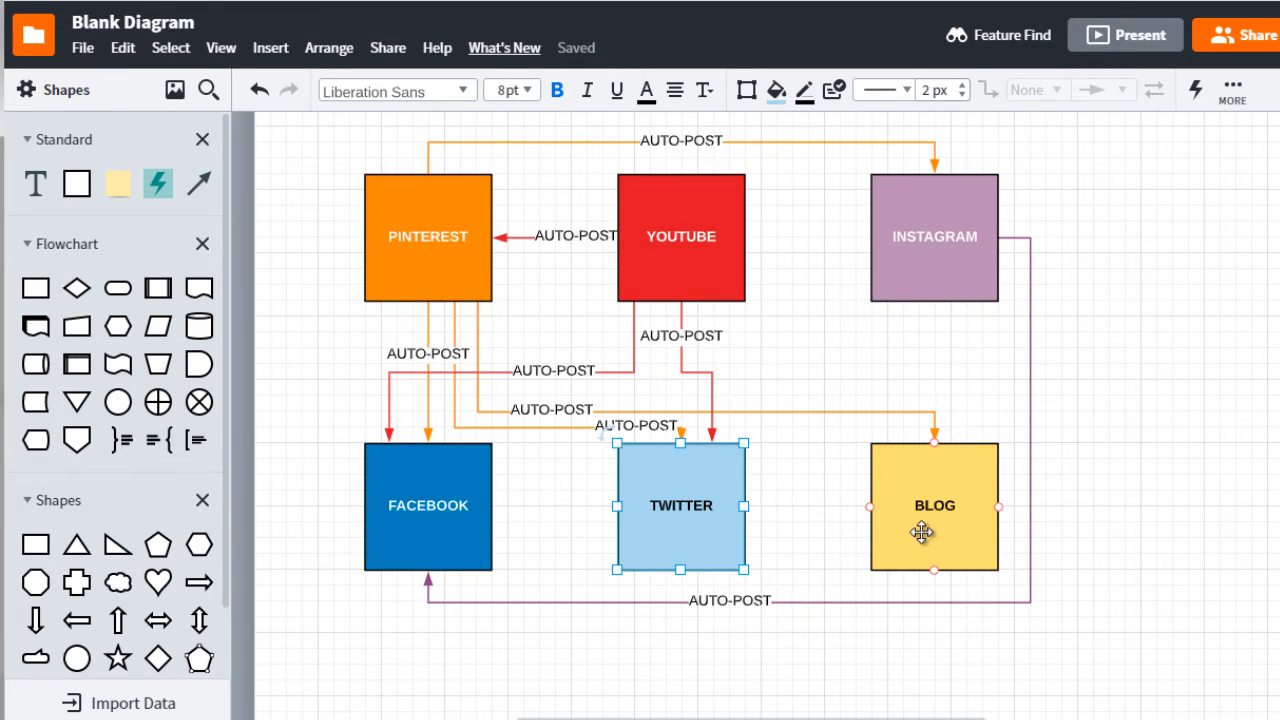
left_click(921, 532)
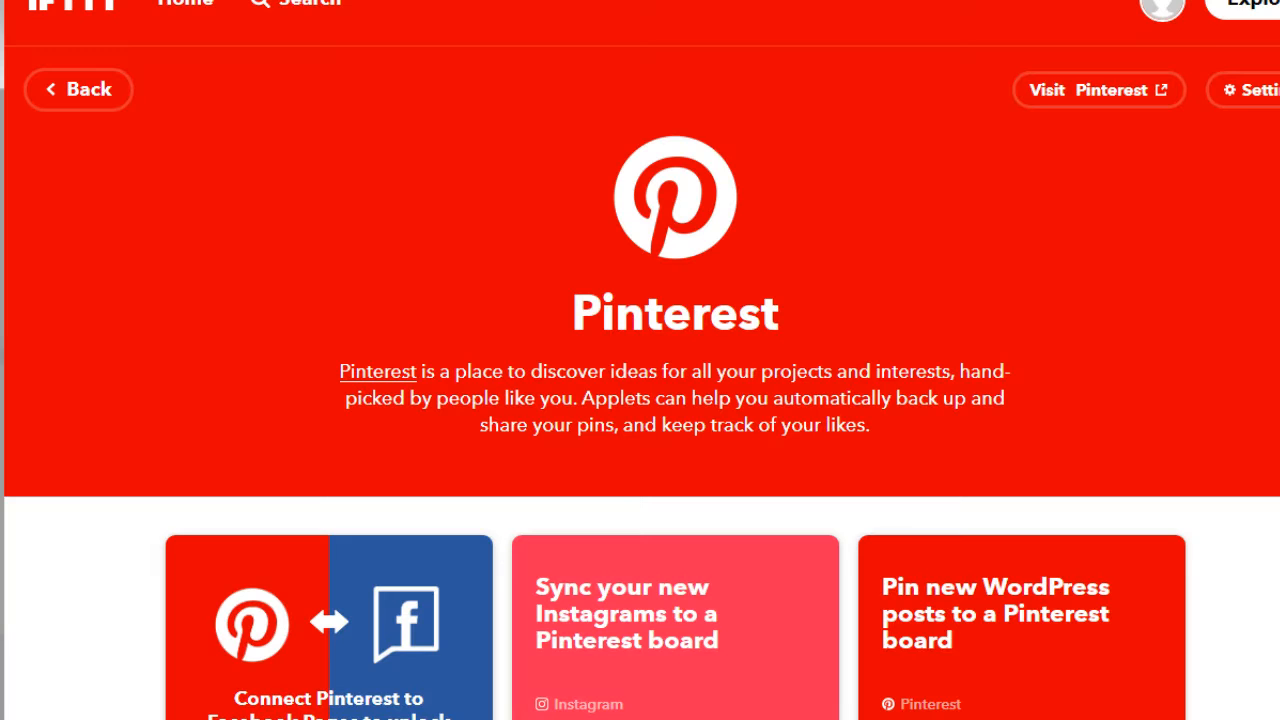
Return to IFTTT, search for twitter among the services, and open the Twitter service
left_click(306, 7)
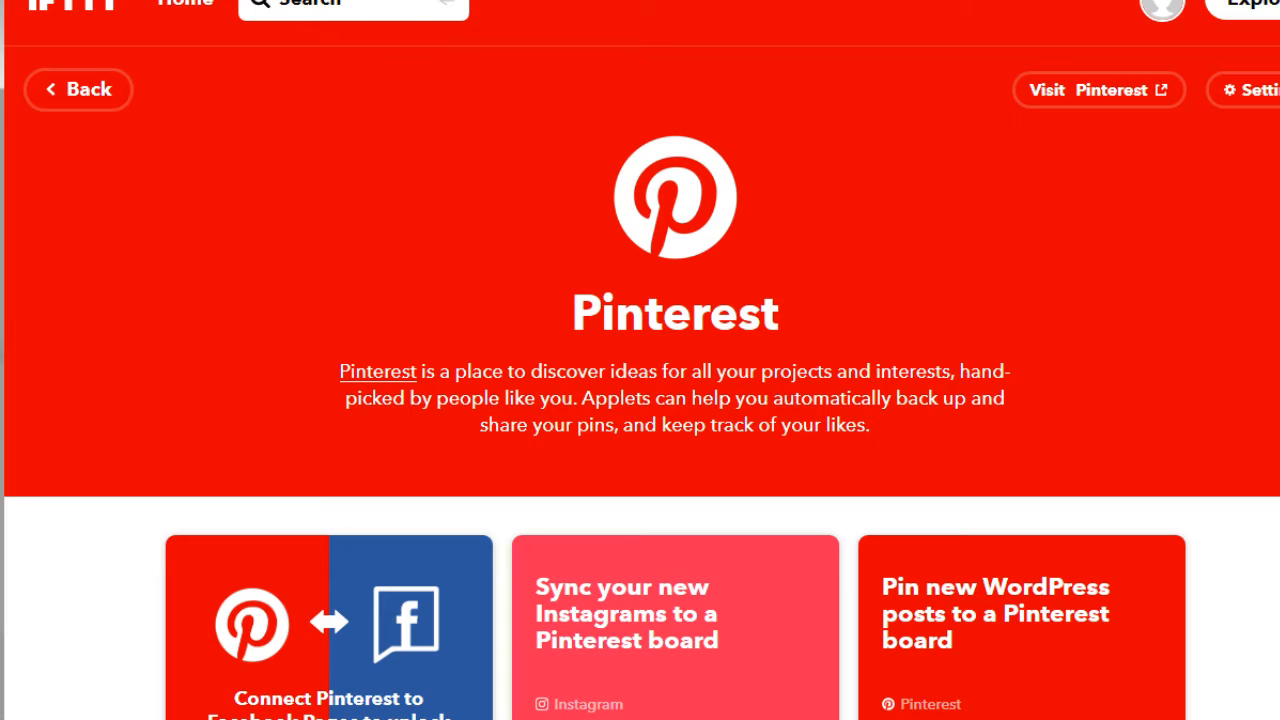
type("twitter")
key("Return")
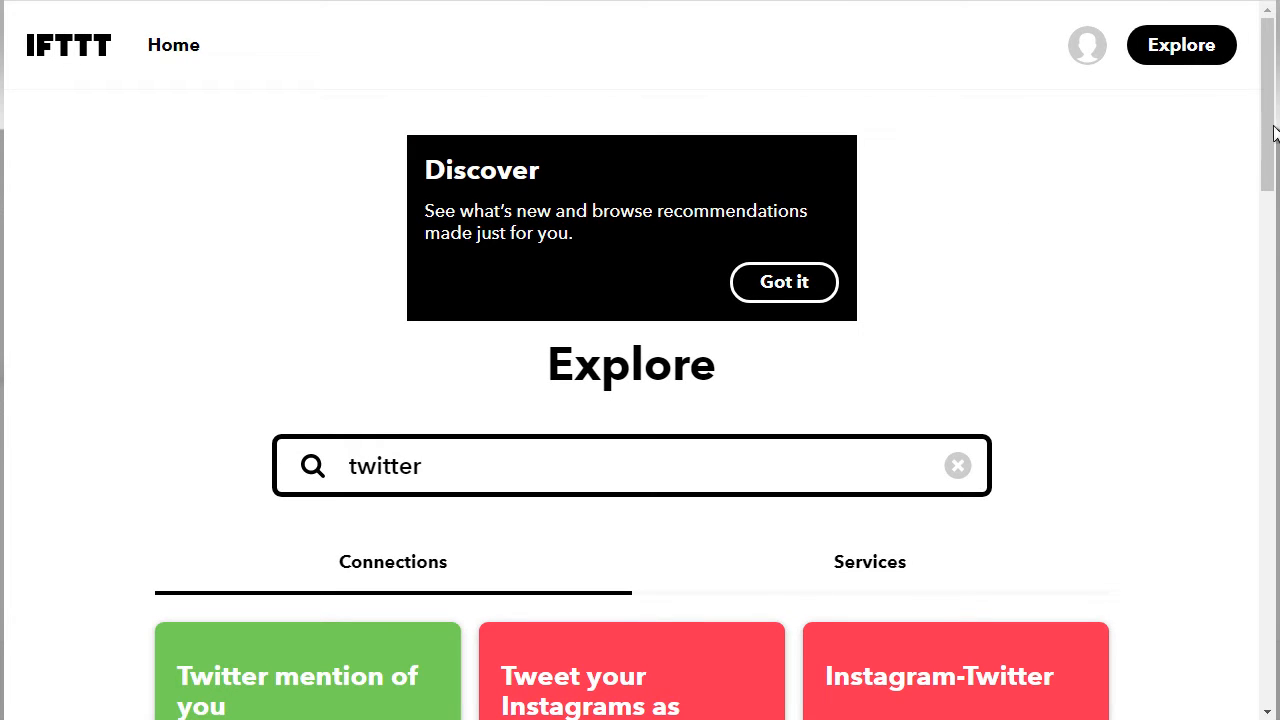
left_click_drag(1271, 172, 1273, 256)
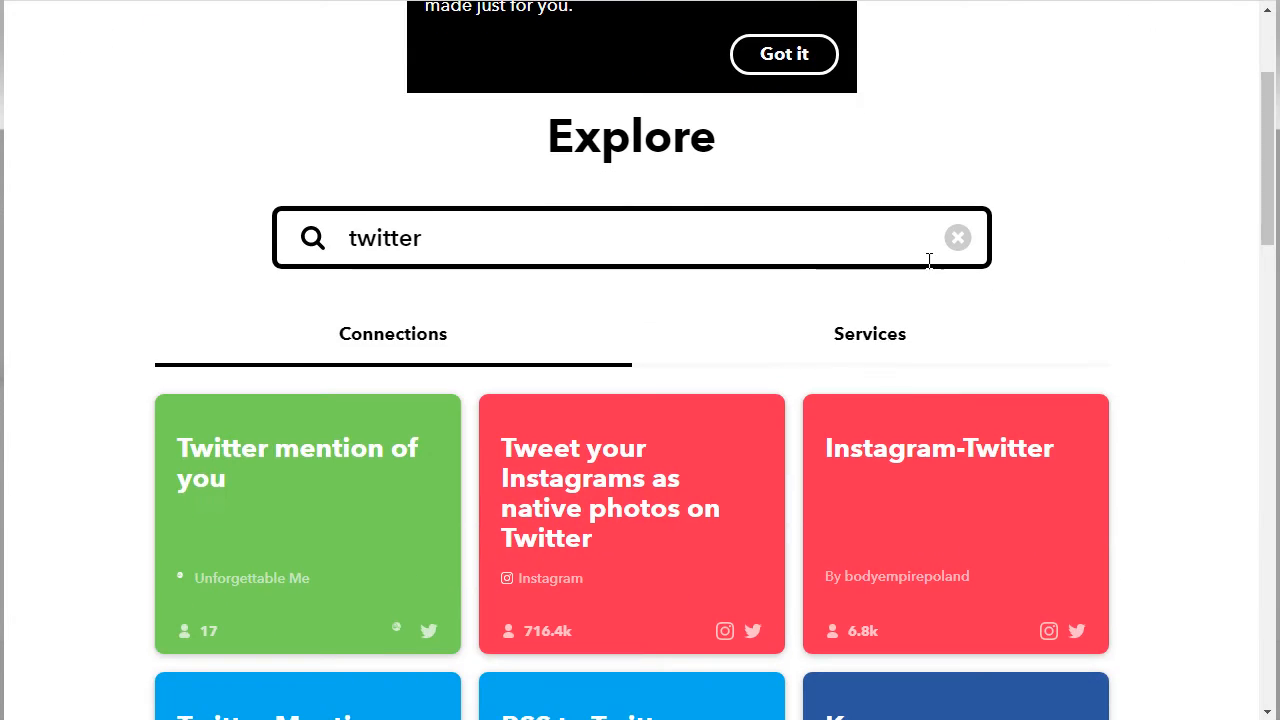
left_click(866, 342)
left_click_drag(1260, 206, 1249, 366)
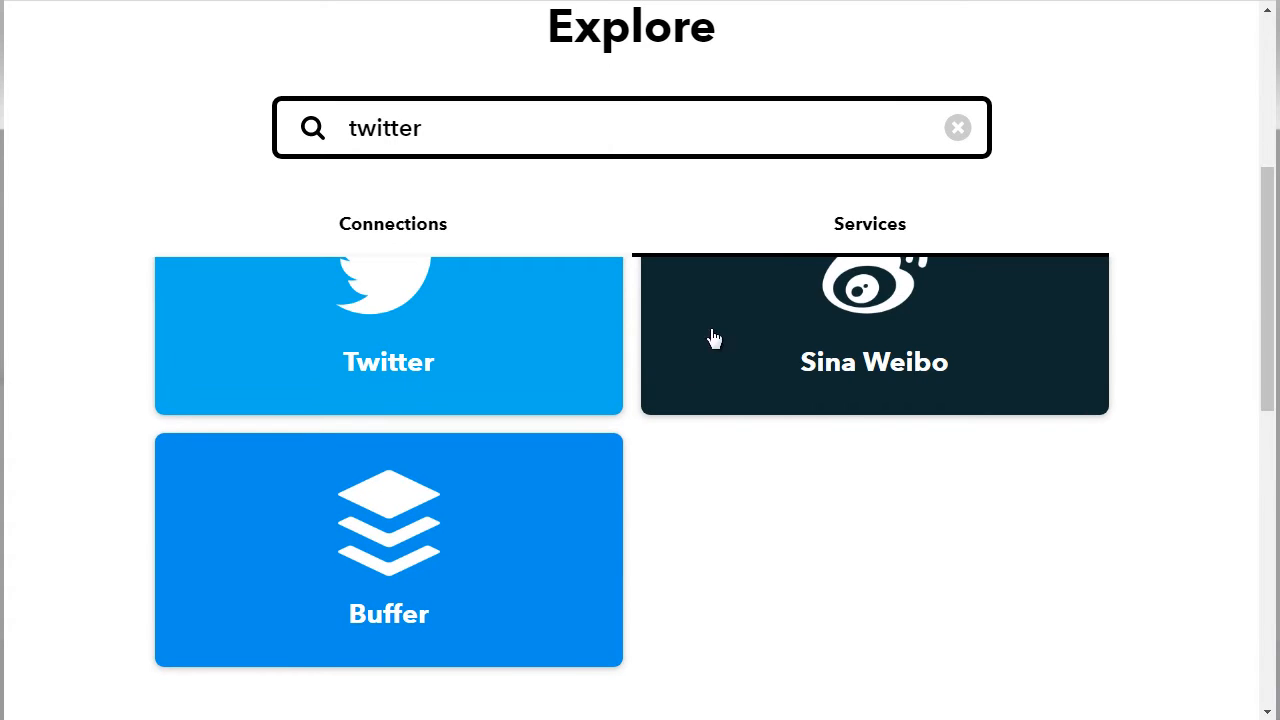
left_click(418, 291)
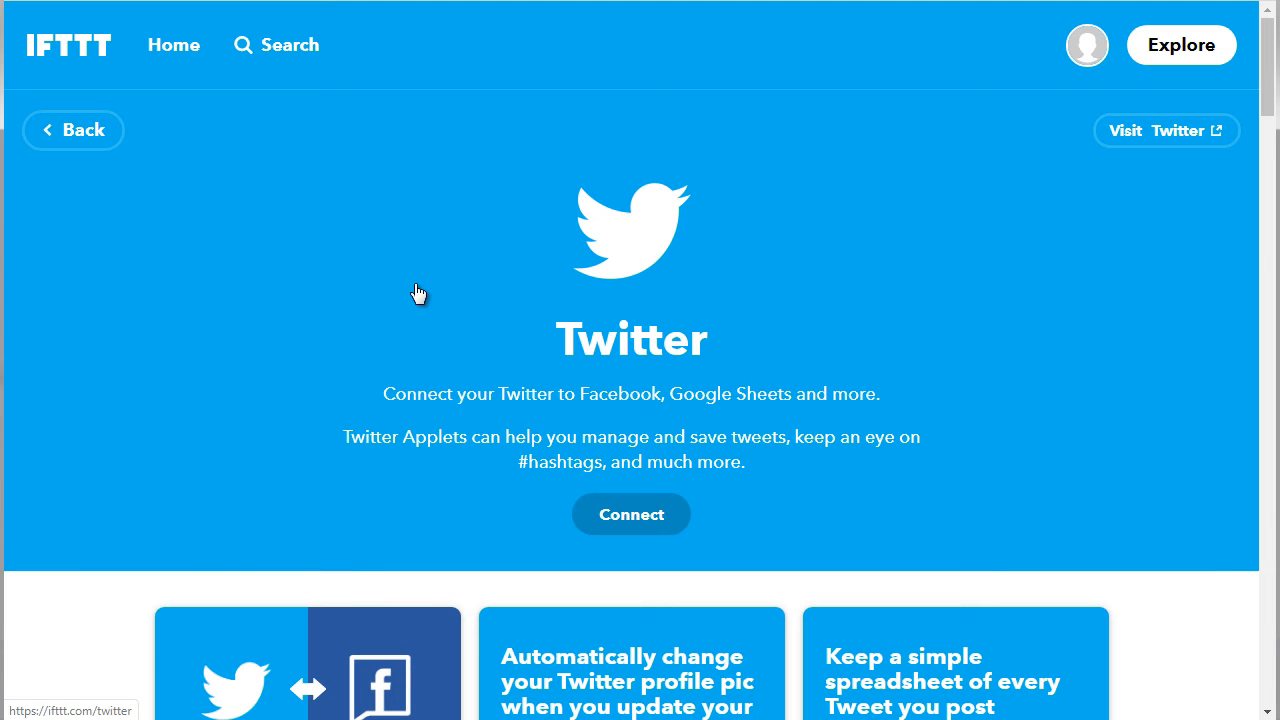
Connect the Twitter service to the IFTTT account
left_click(635, 518)
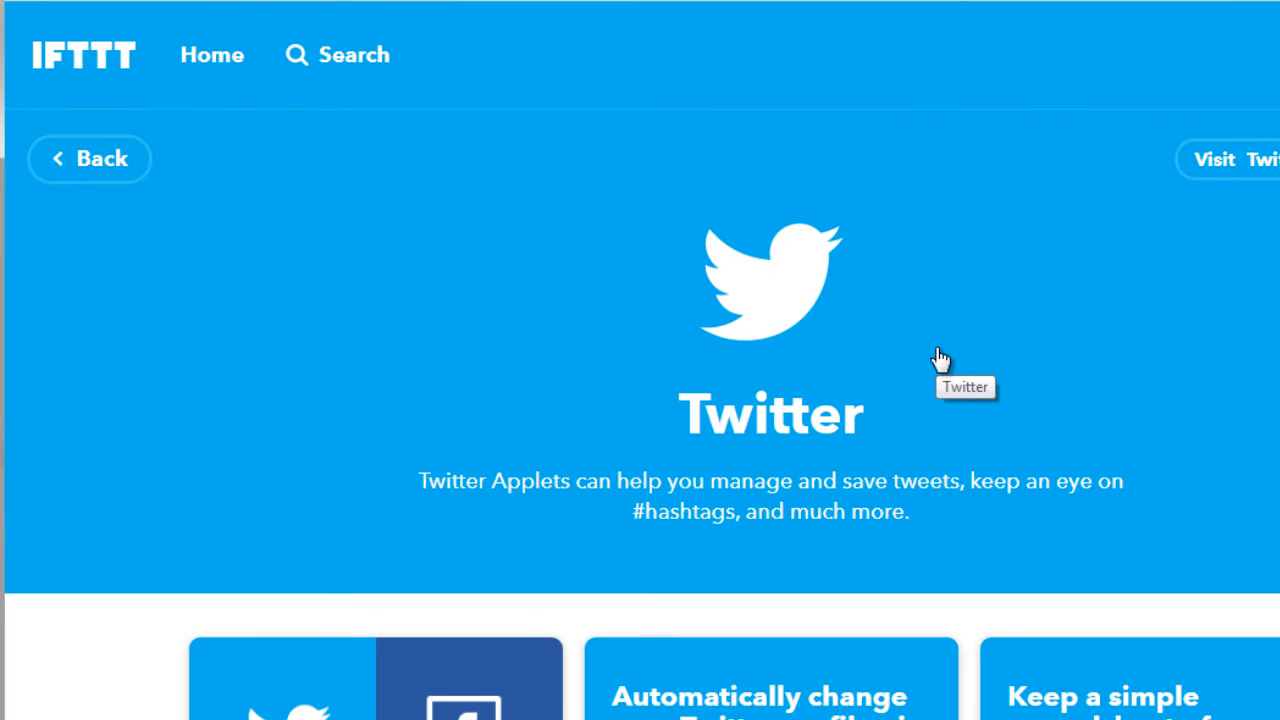
scroll(640, 400, "down", 3)
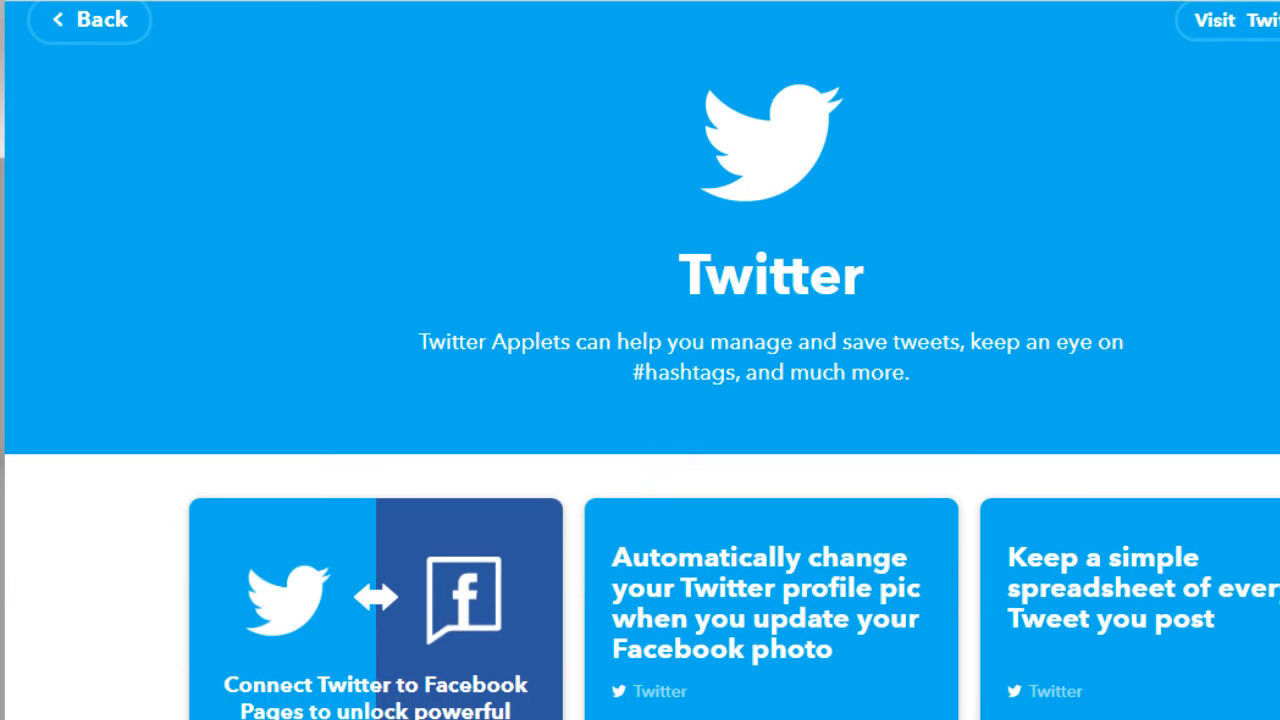
scroll(640, 400, "up", 1)
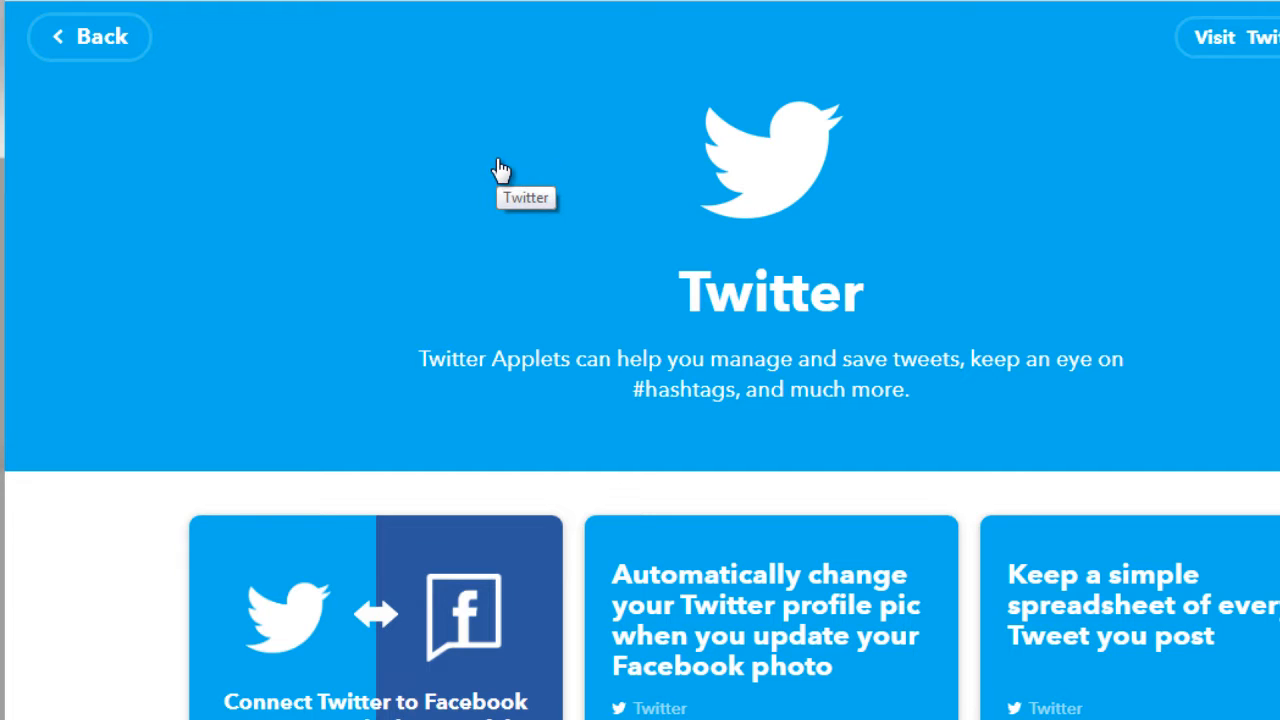
Leave the Twitter service and open Pinterest from the list of services
left_click(122, 36)
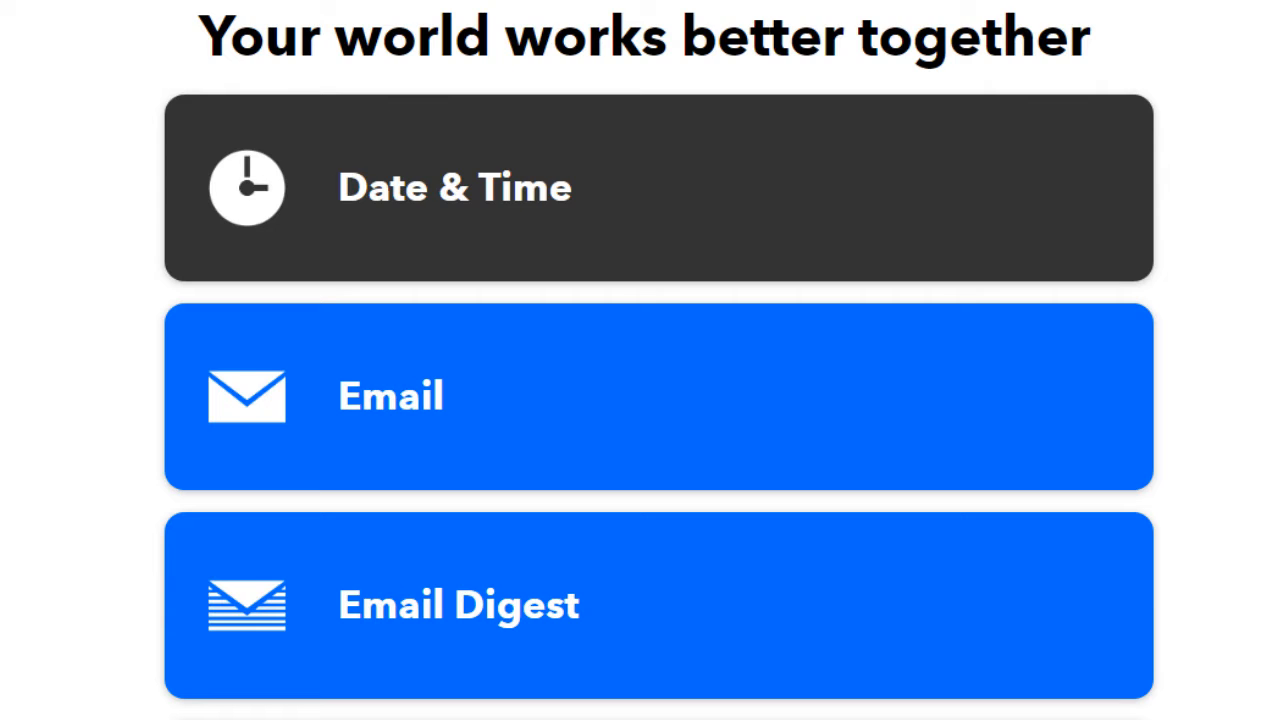
scroll(658, 396, "down", 3)
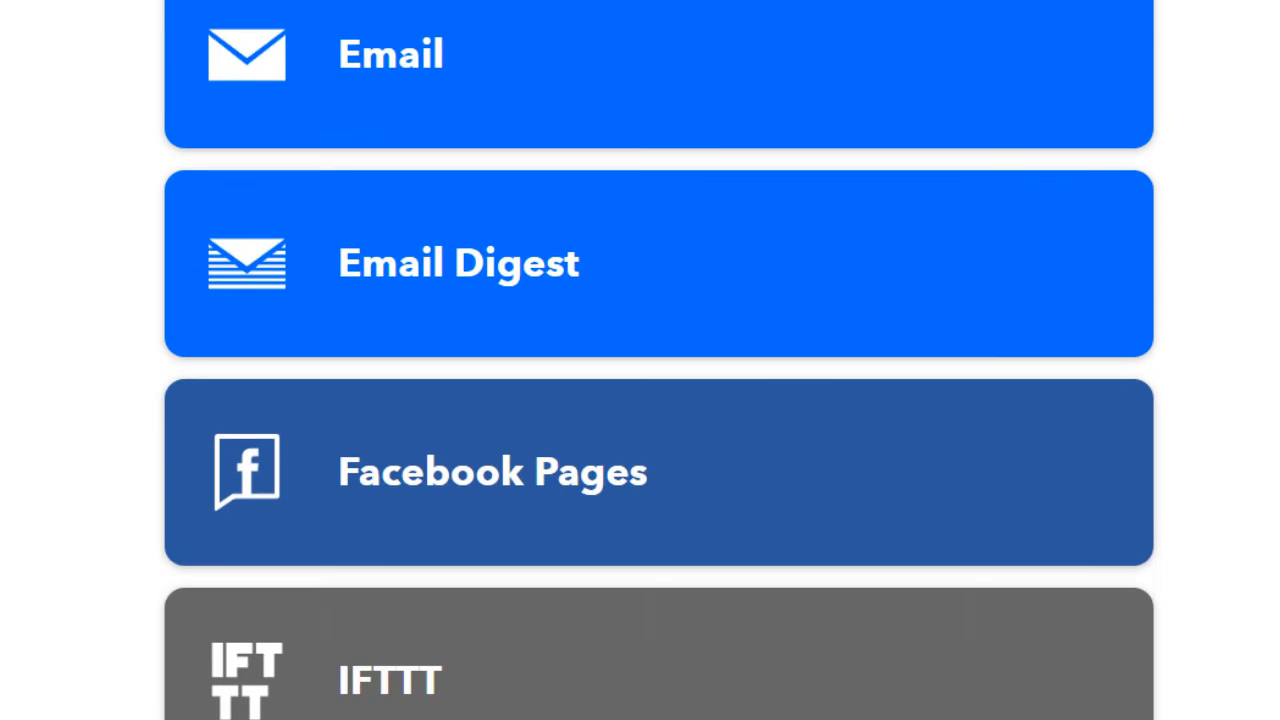
scroll(658, 396, "down", 5)
scroll(658, 396, "down", 3)
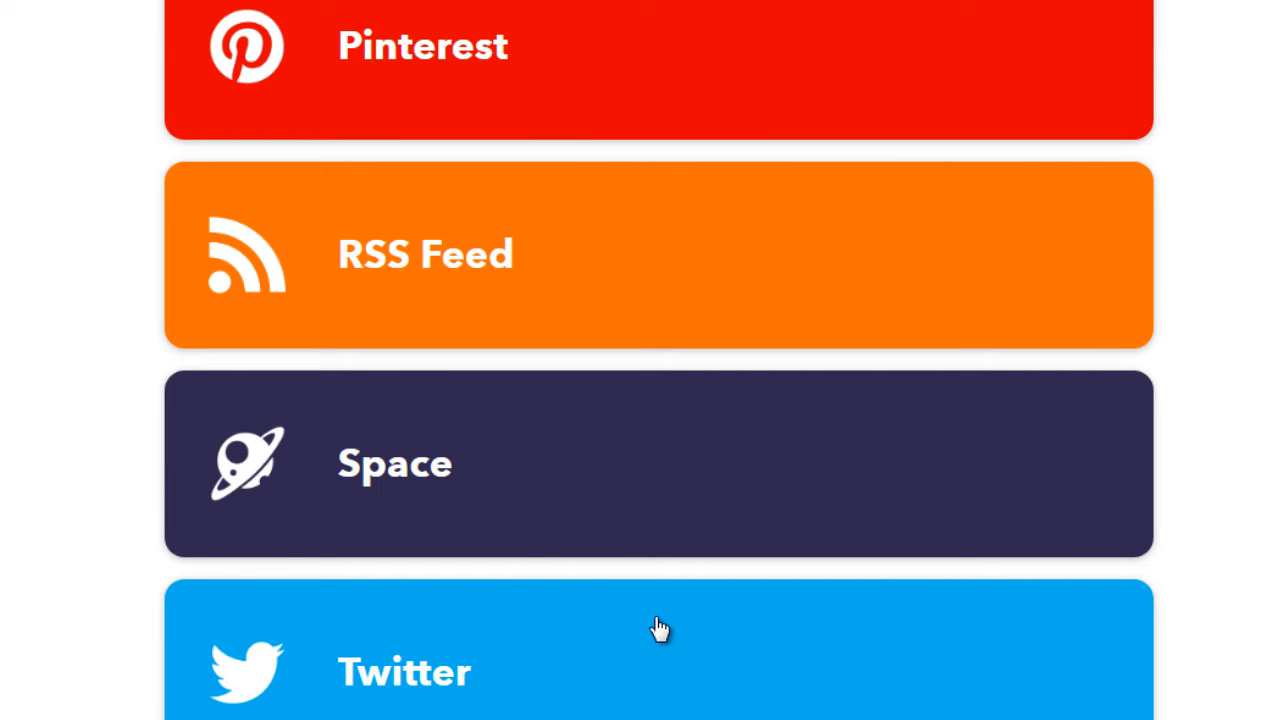
left_click(408, 60)
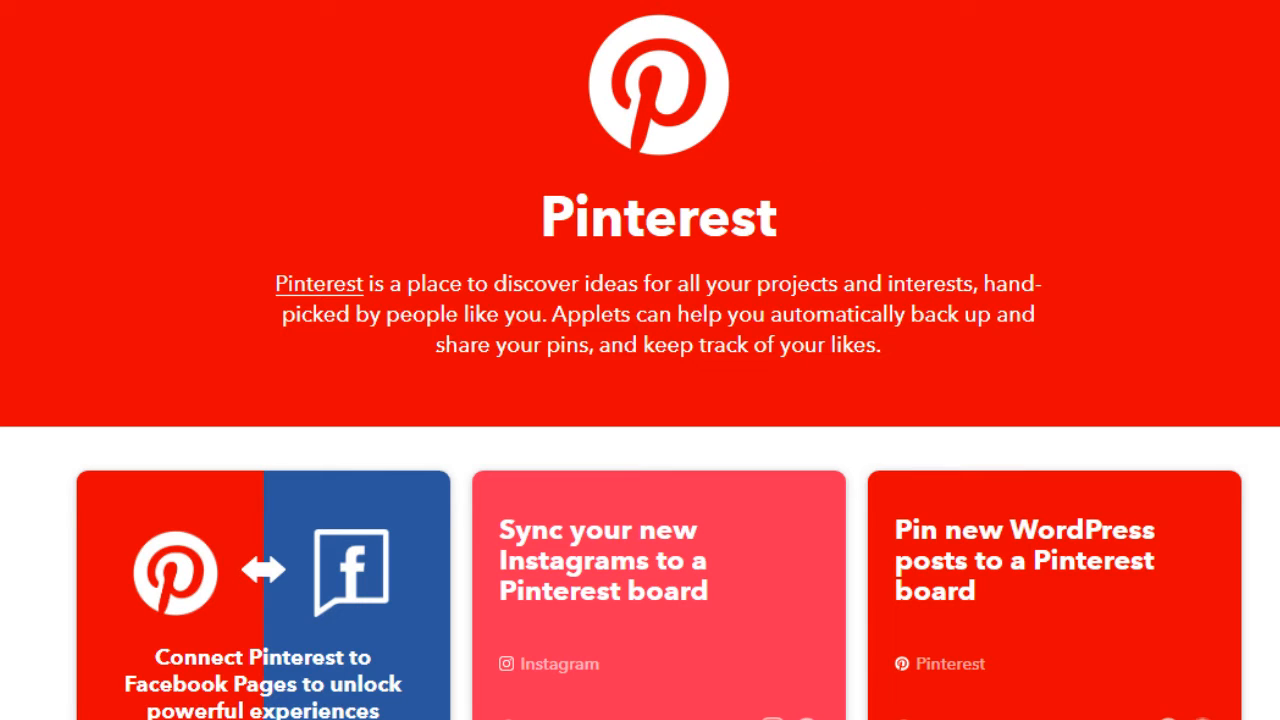
Browse the ready-made Pinterest connections for ones that auto-post between Pinterest and other social networks
scroll(640, 371, "down", 5)
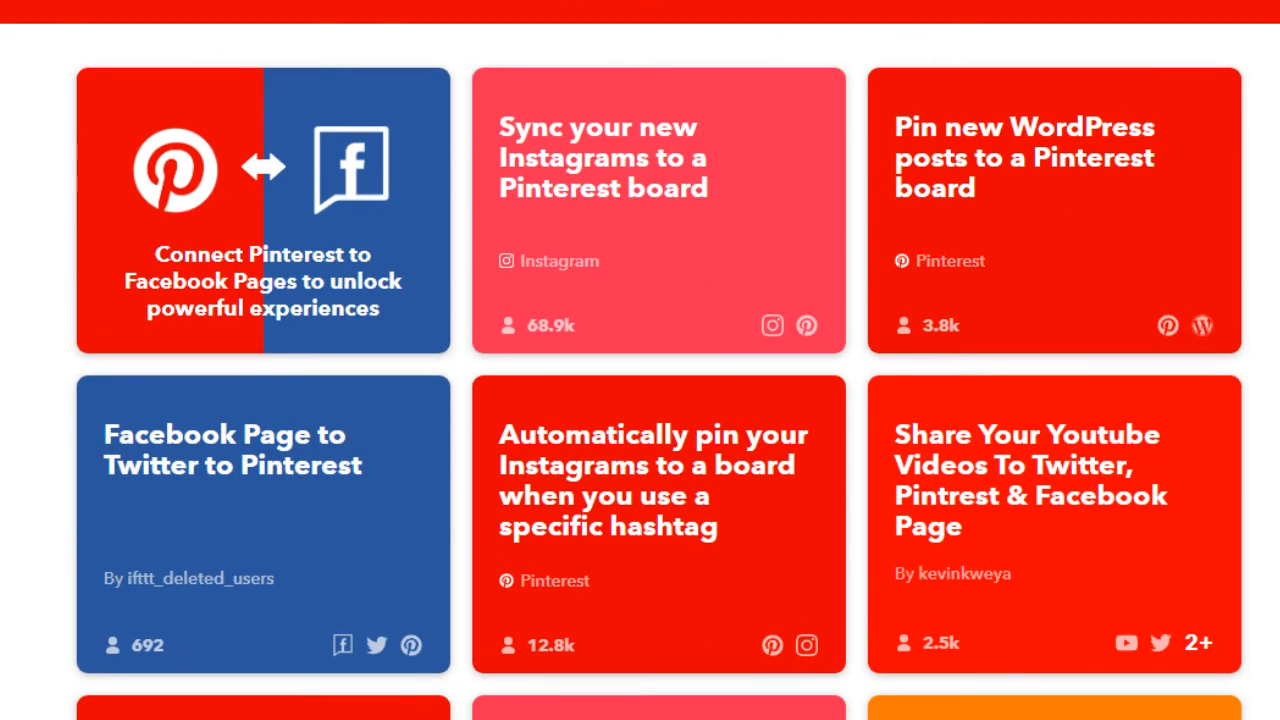
scroll(640, 371, "down", 2)
scroll(640, 360, "up", 1)
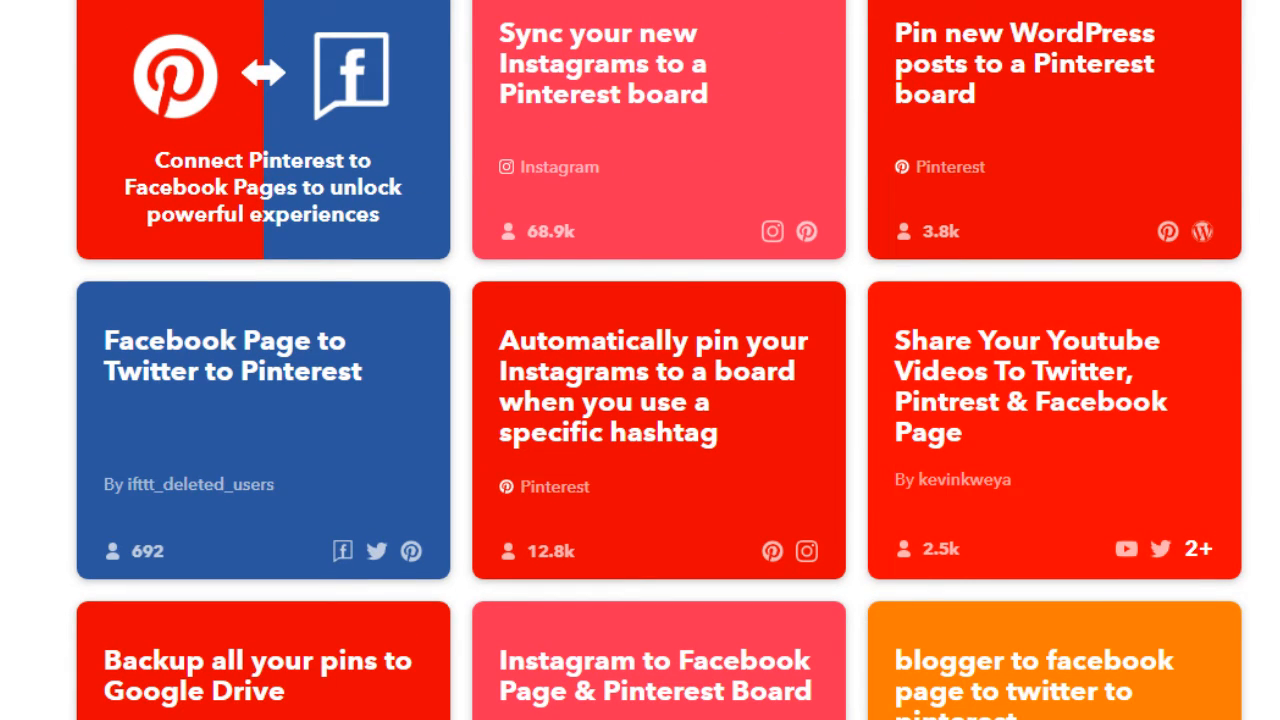
scroll(640, 360, "down", 10)
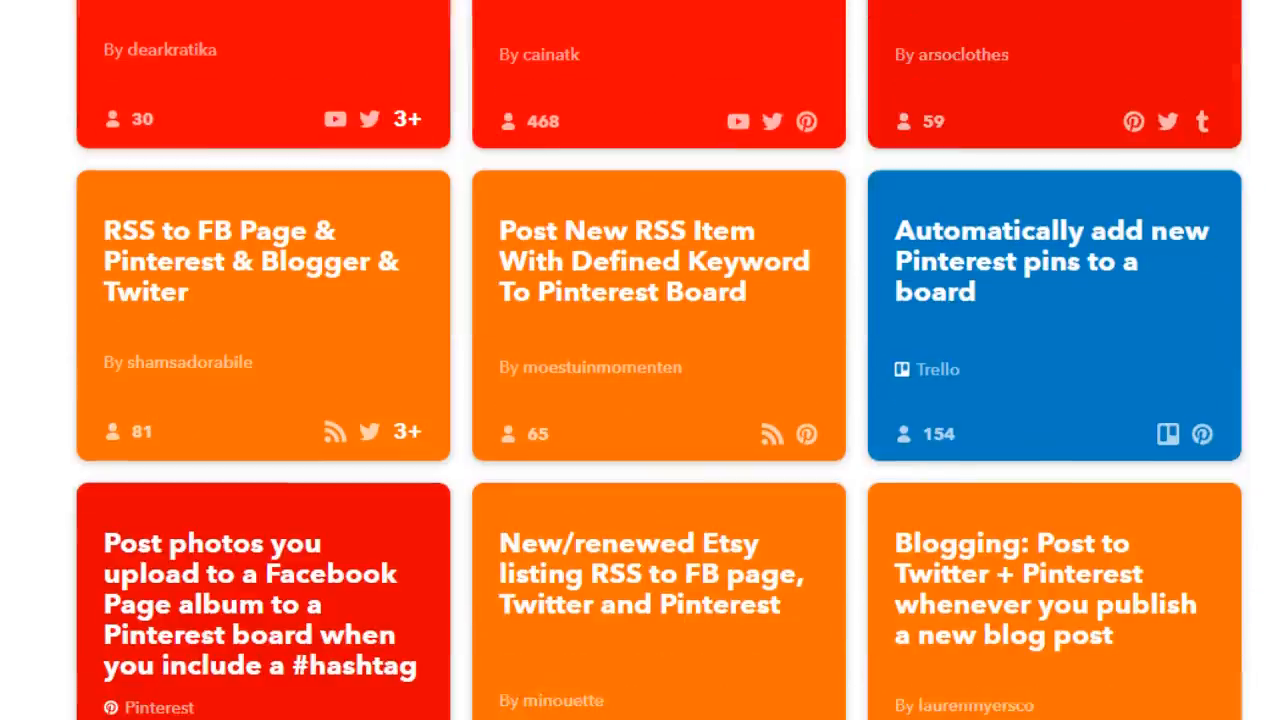
scroll(640, 360, "up", 3)
scroll(640, 360, "down", 1)
scroll(640, 360, "down", 10)
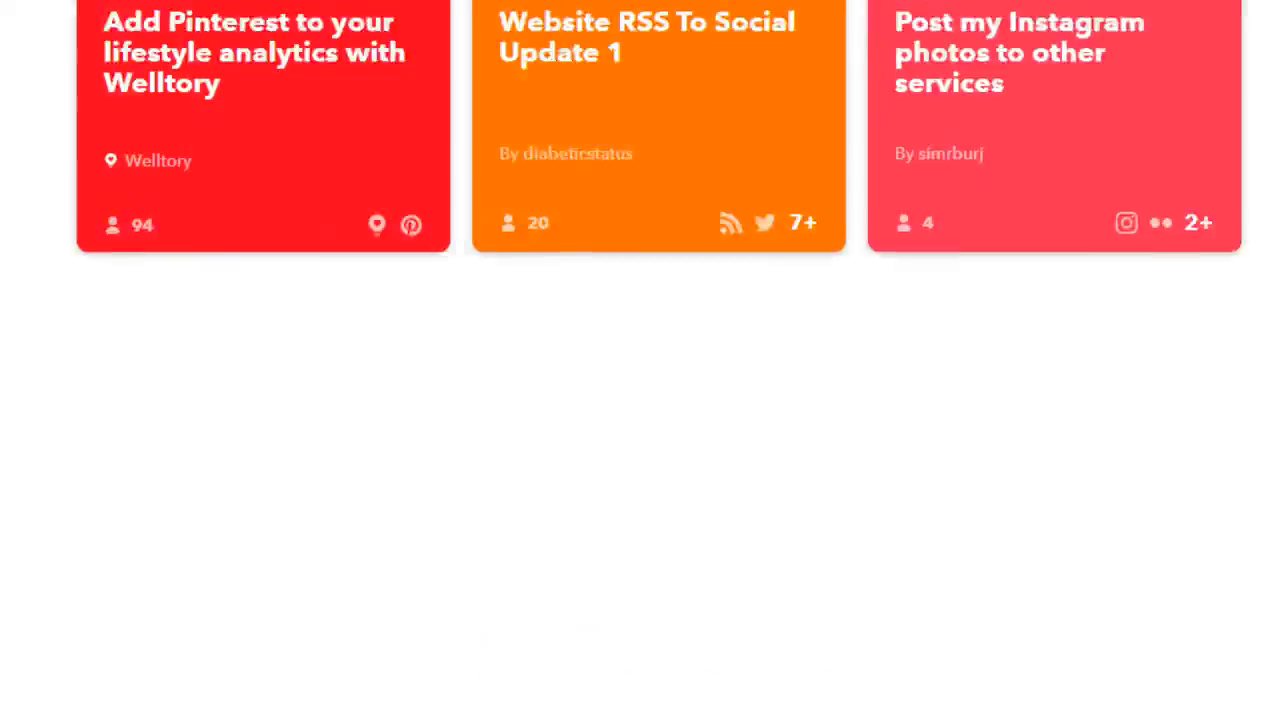
scroll(640, 360, "up", 10)
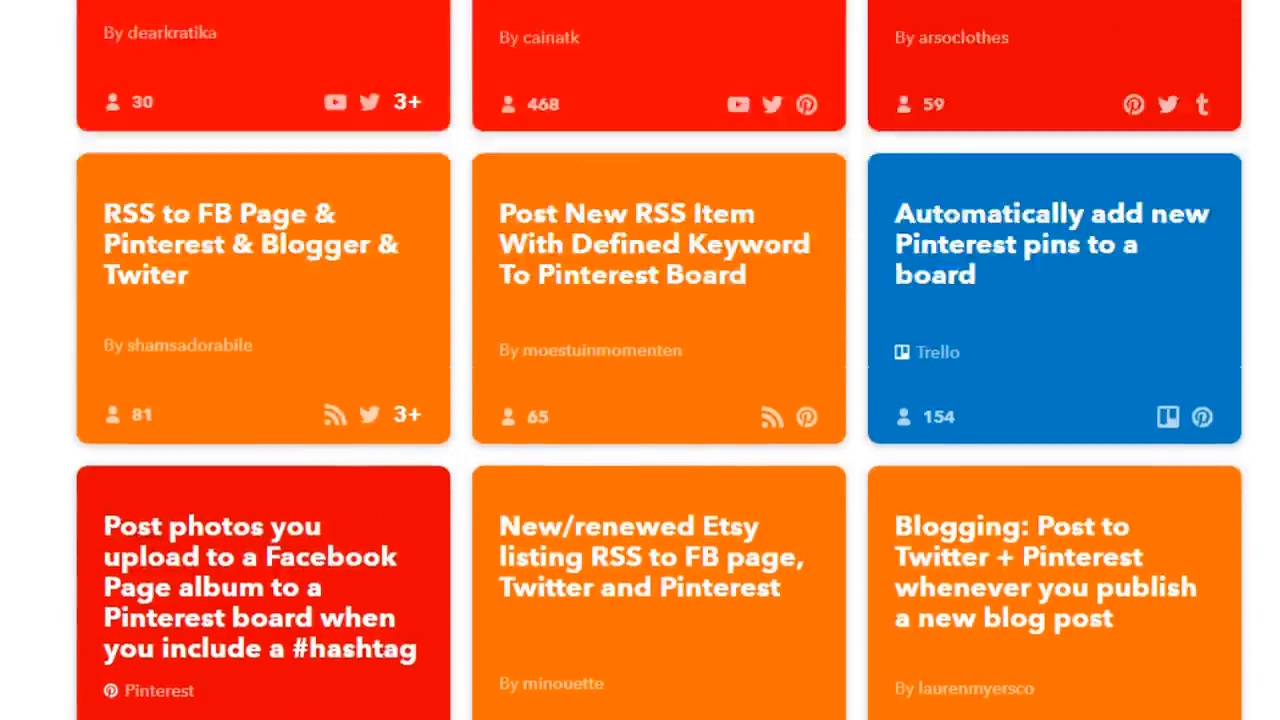
scroll(640, 360, "up", 5)
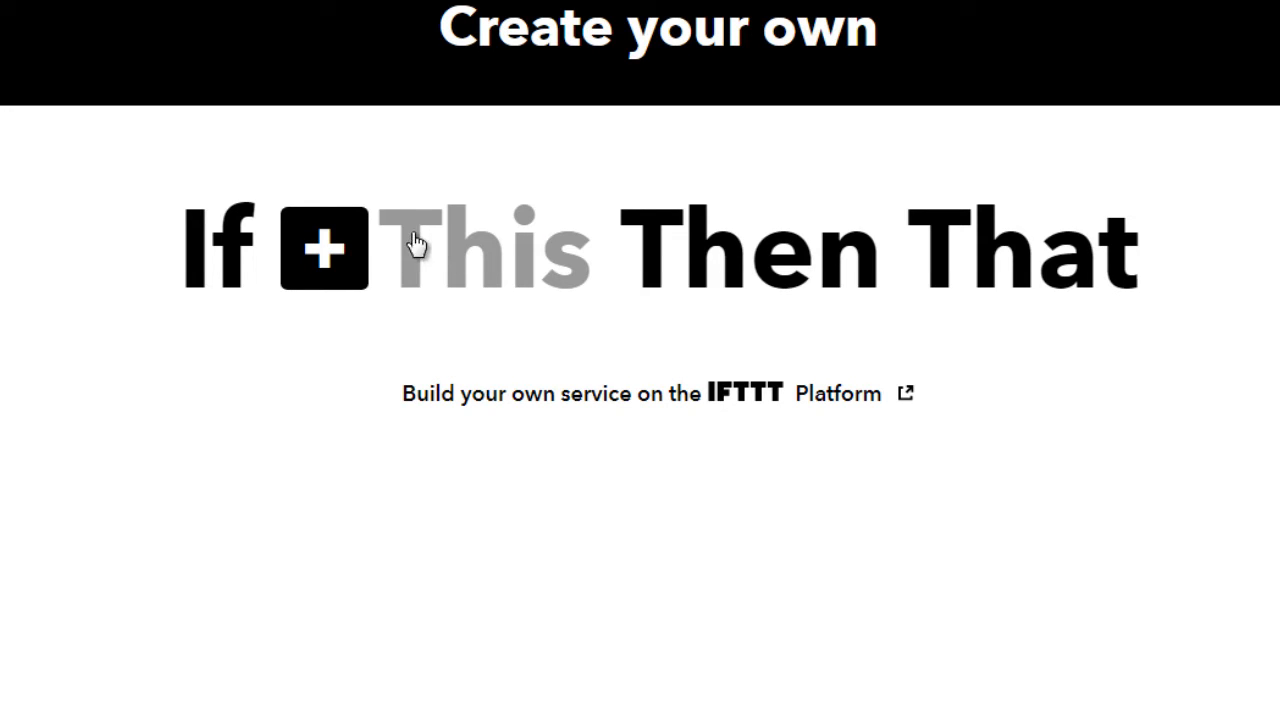
Create the applet's trigger with the Pinterest service, using New Pin on your board for Any Board
left_click(340, 252)
type("pinterest")
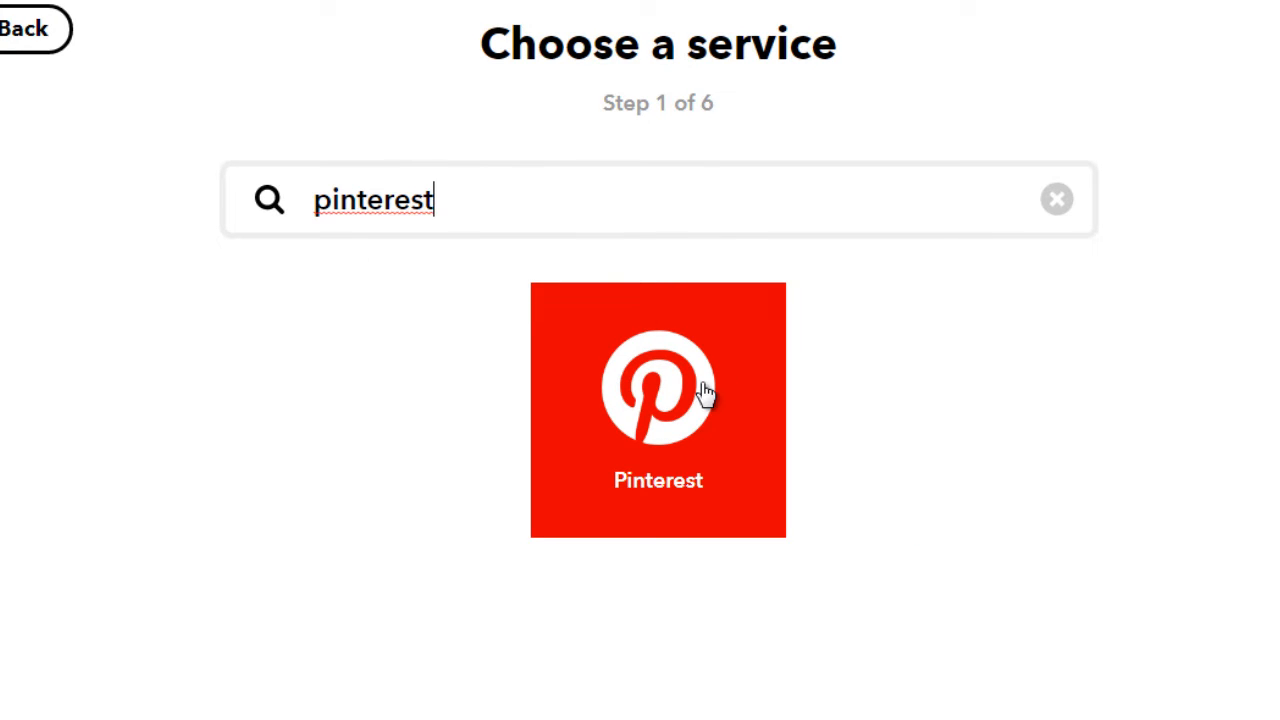
left_click(703, 394)
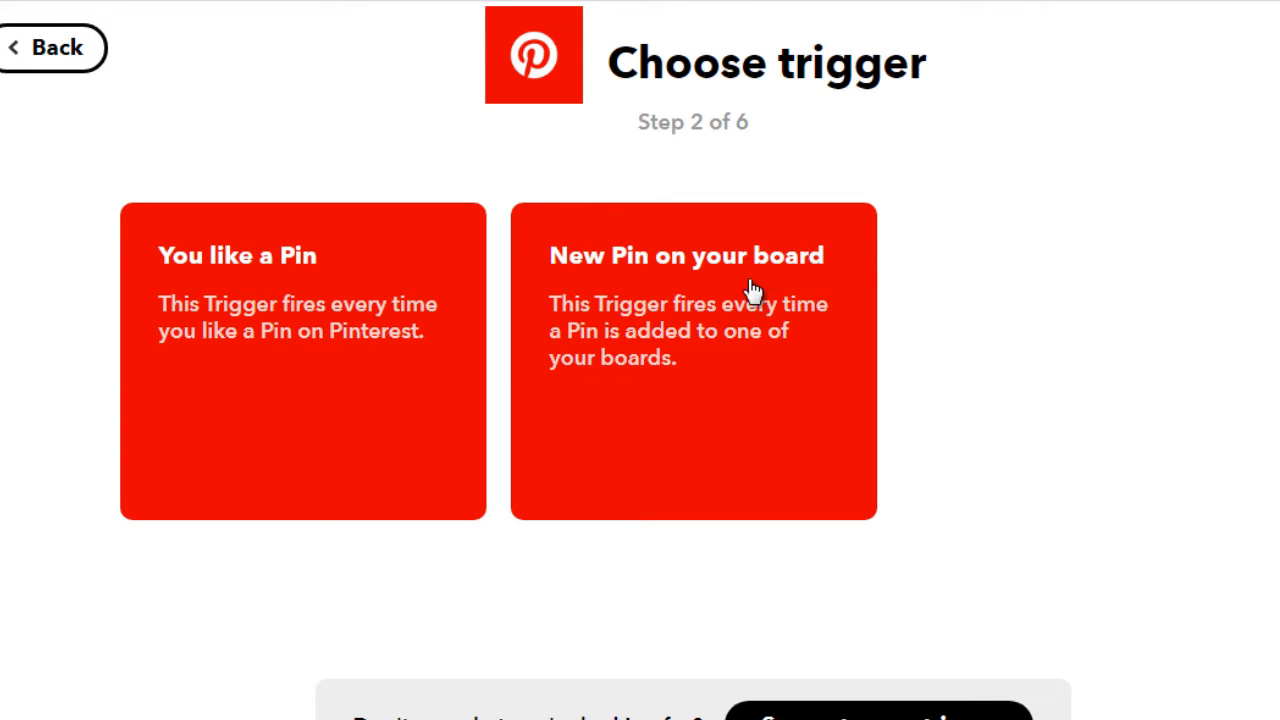
left_click(677, 360)
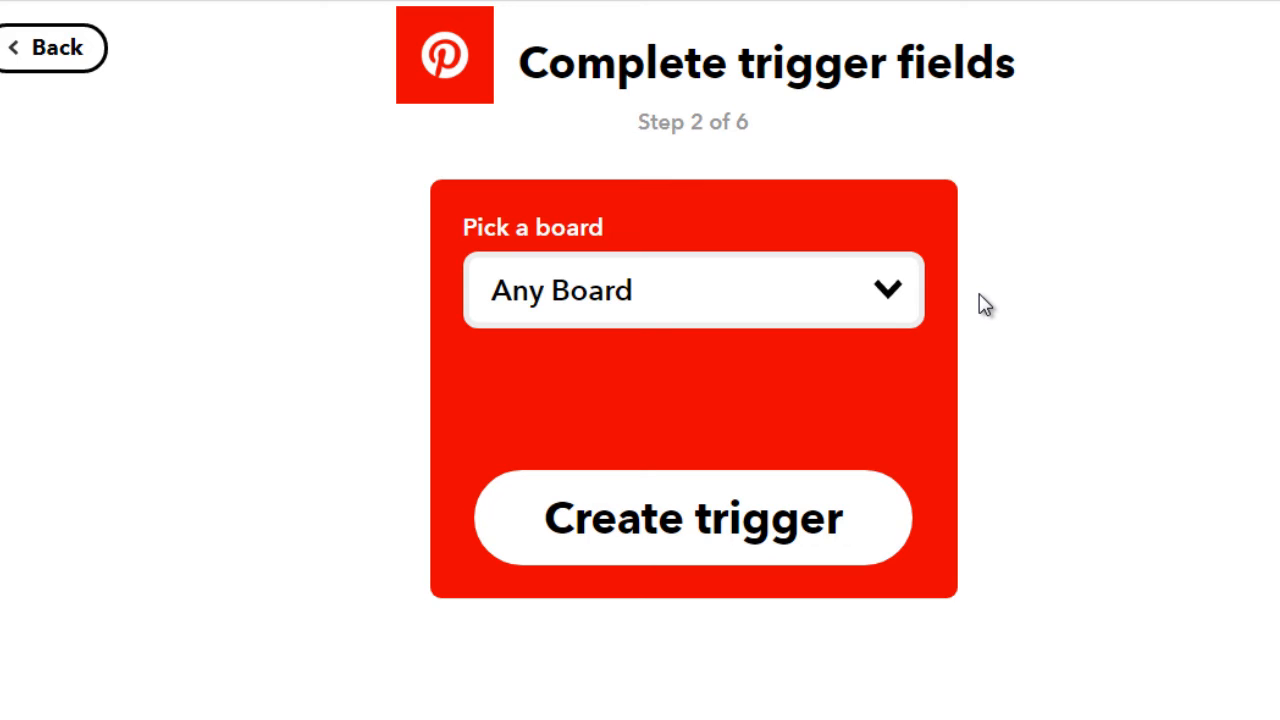
left_click(721, 525)
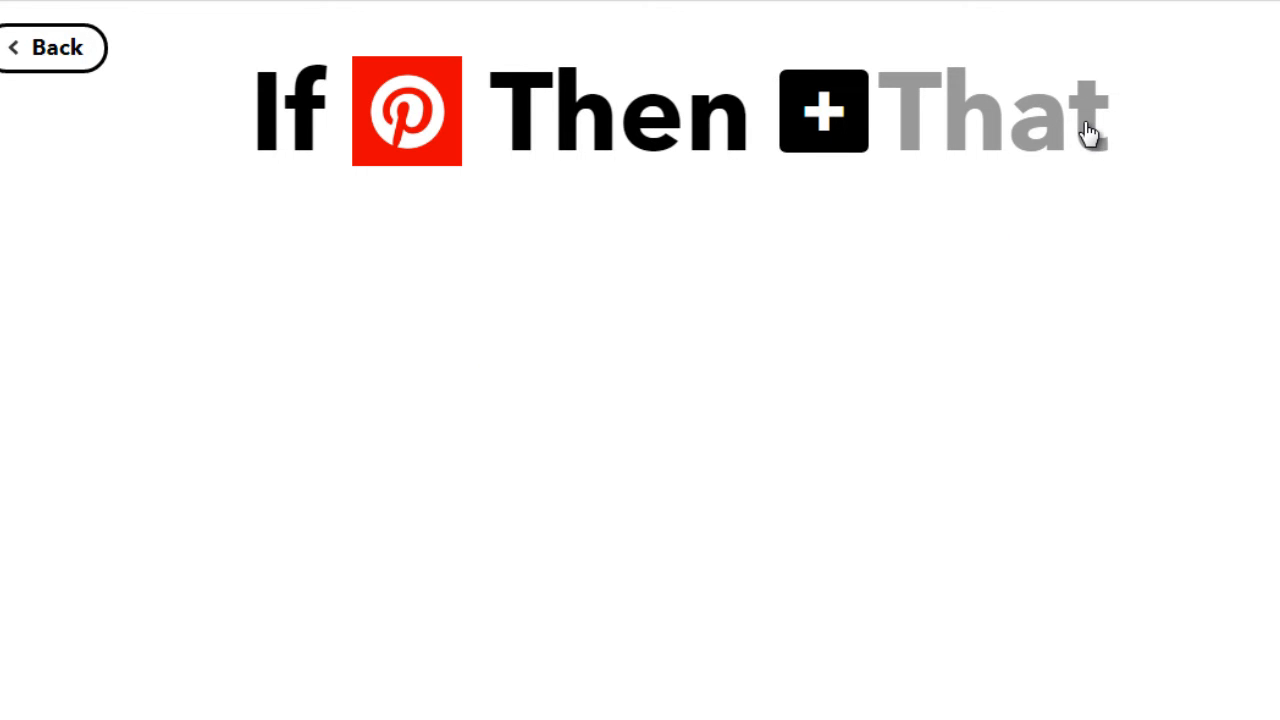
Choose Twitter as the action service for the applet's Then That part
left_click(827, 133)
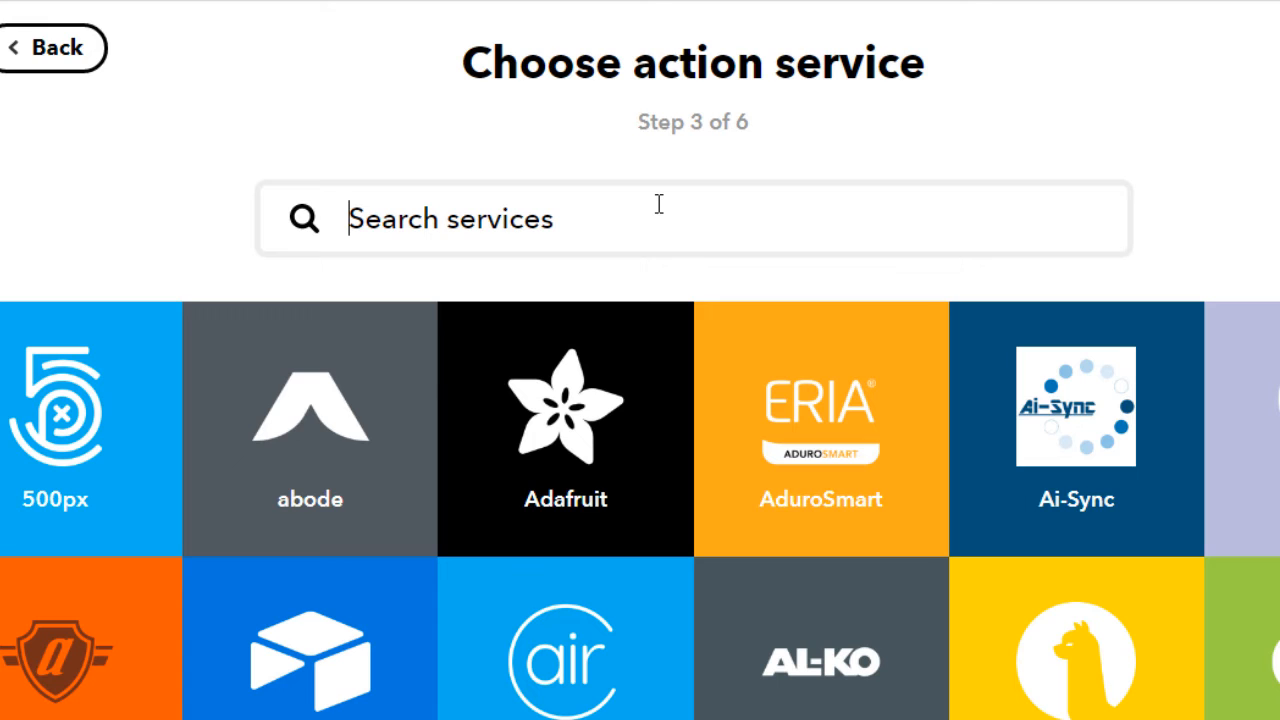
type("twitter")
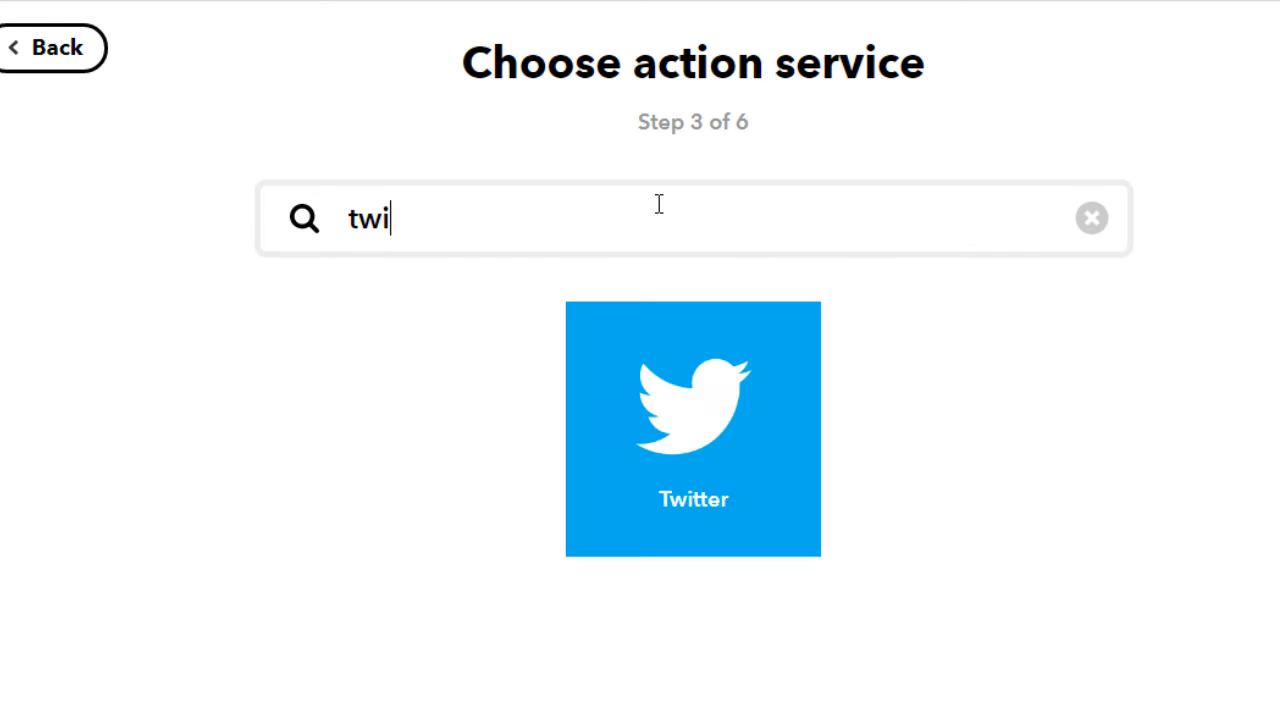
left_click(686, 422)
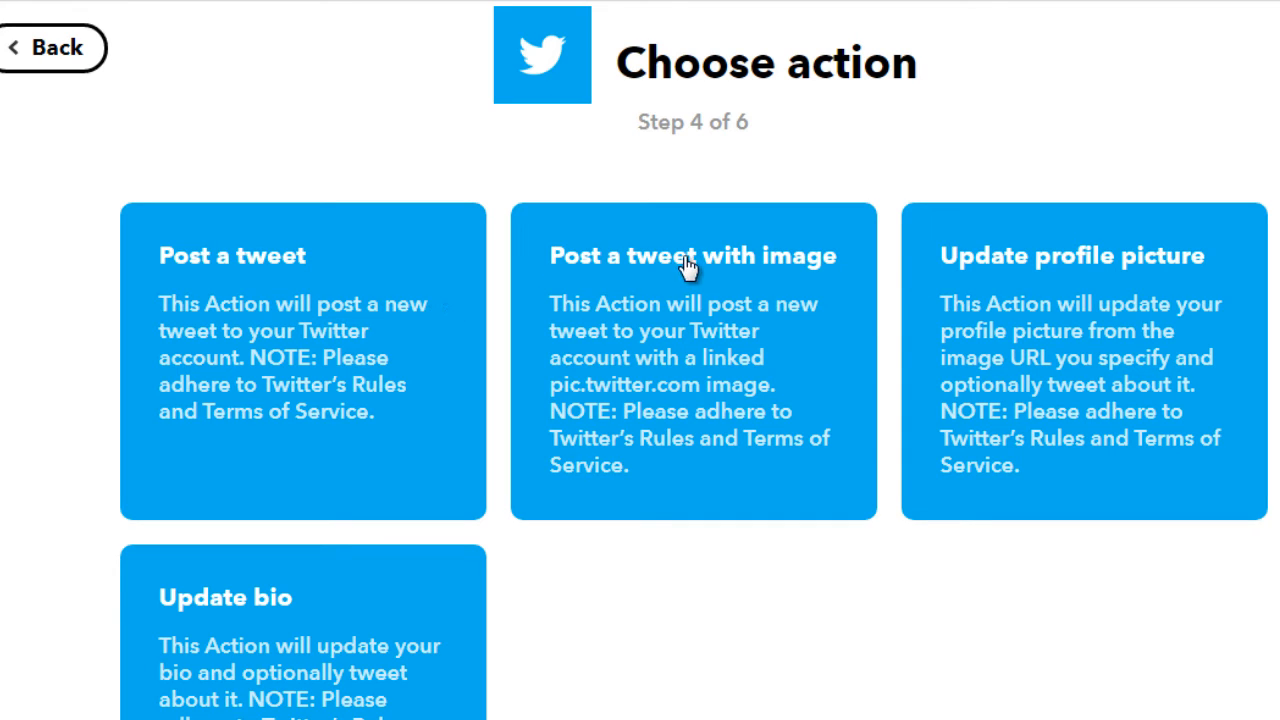
Choose the Post a tweet with image action and replace "Just Pinned to" in the tweet text with "Hey! I just posted to the"
left_click(640, 374)
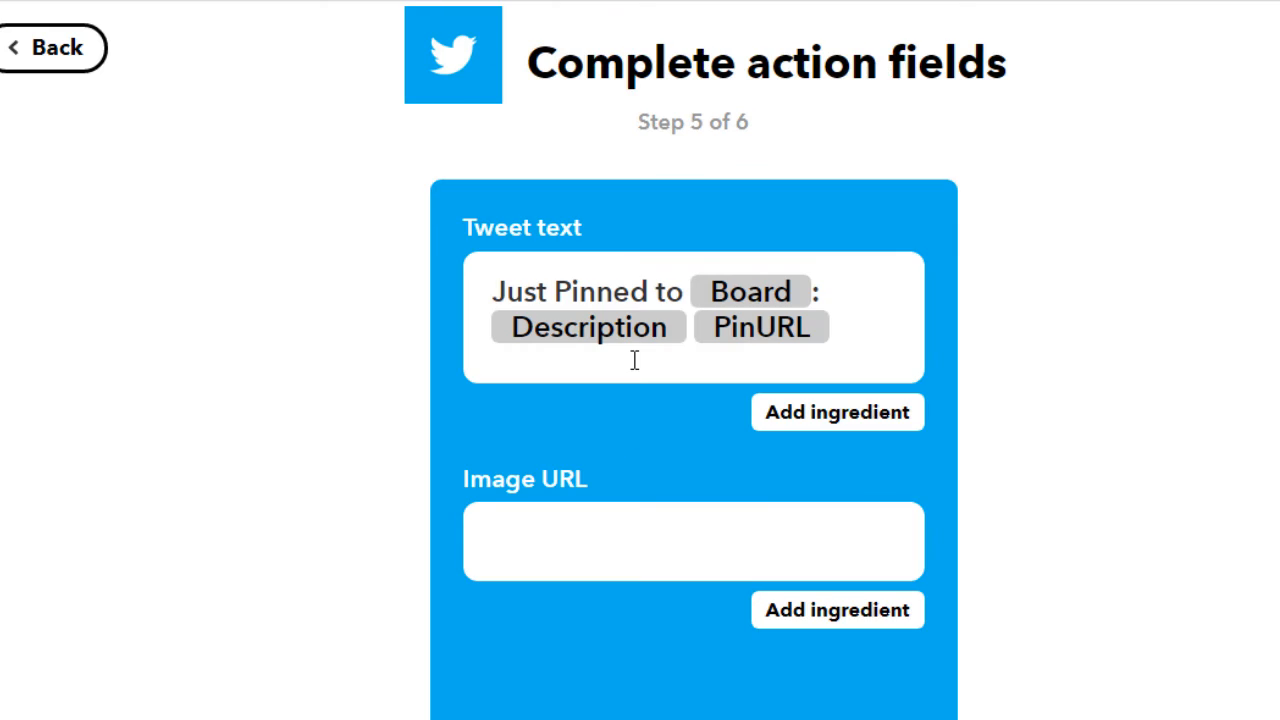
scroll(1200, 447, "down", 2)
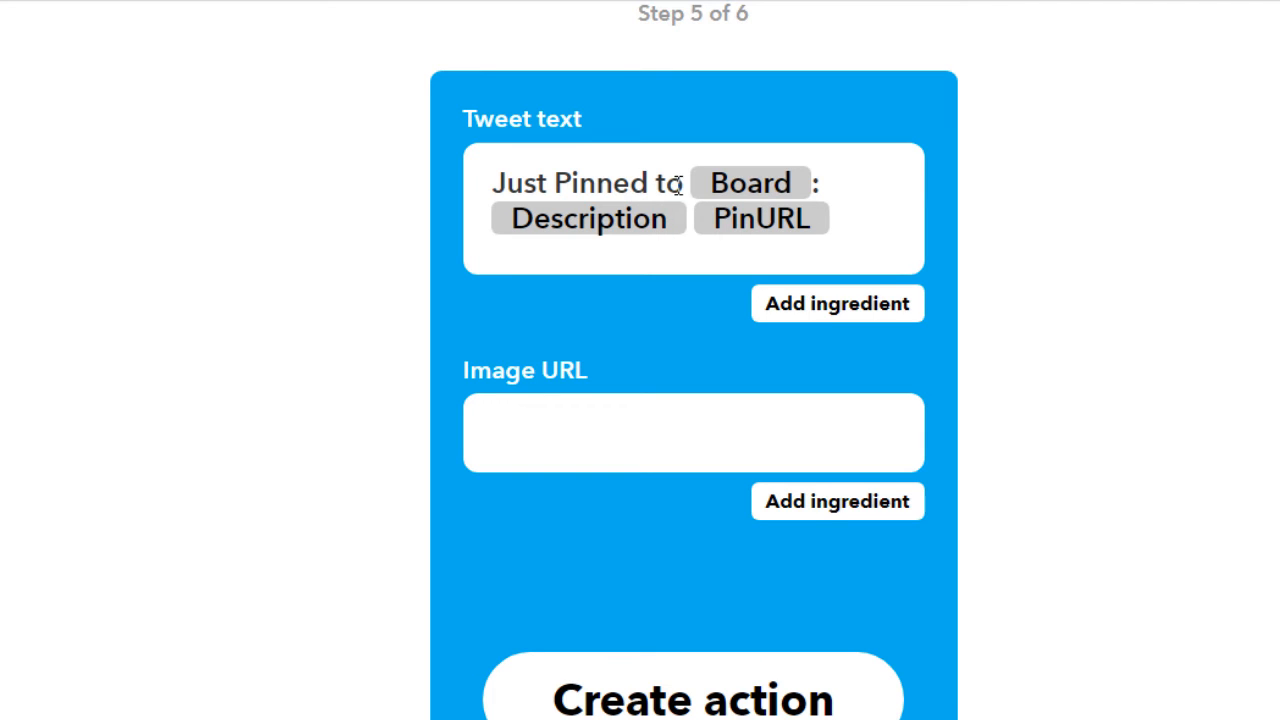
left_click_drag(678, 186, 495, 182)
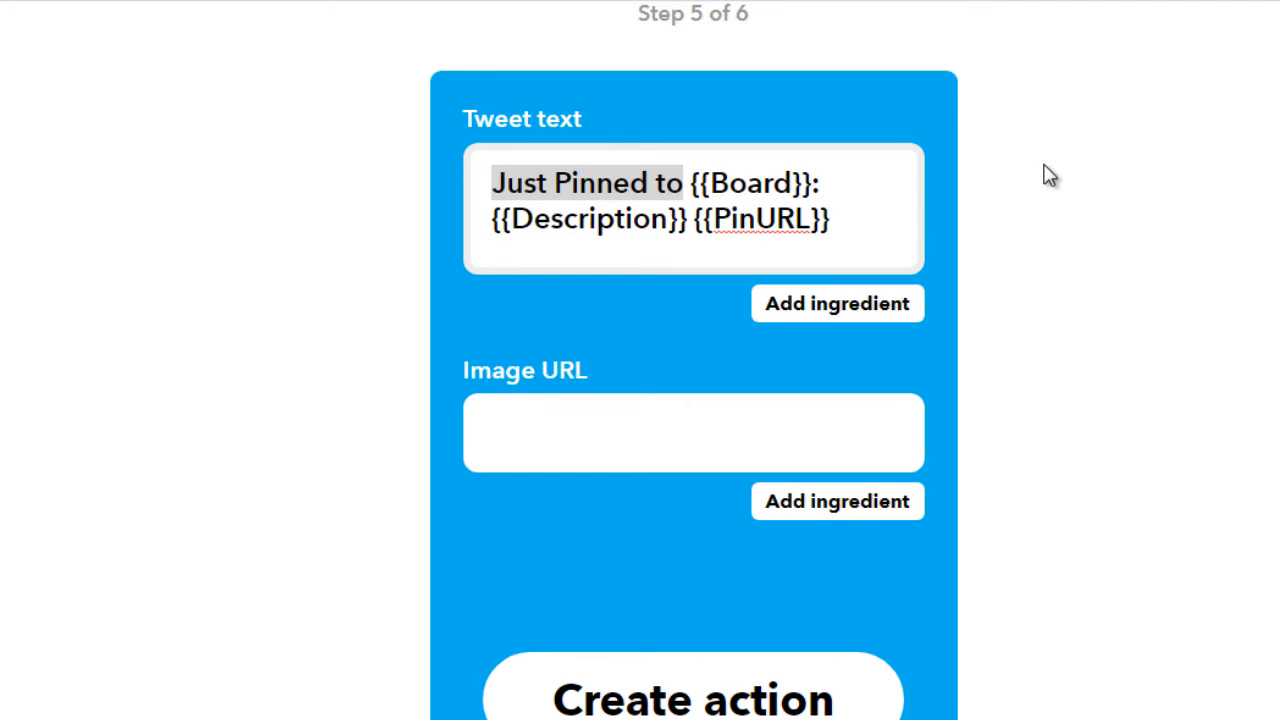
type("Hey!")
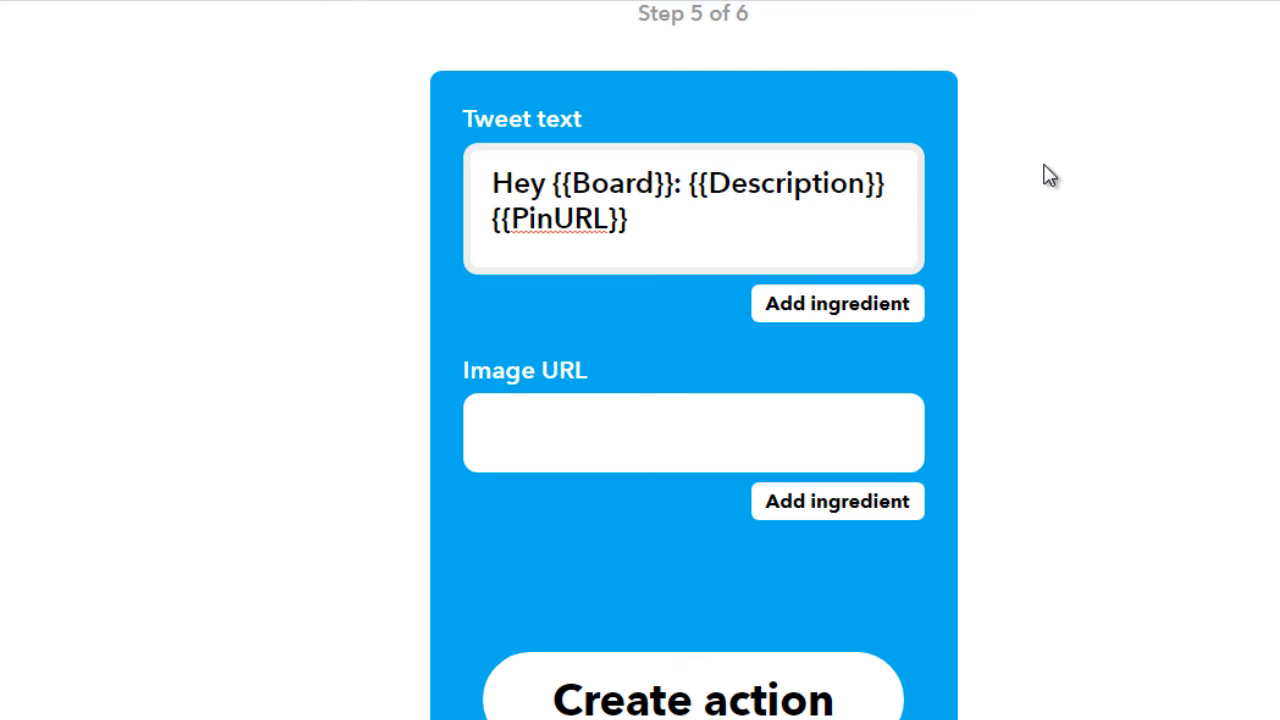
type(" I just poste")
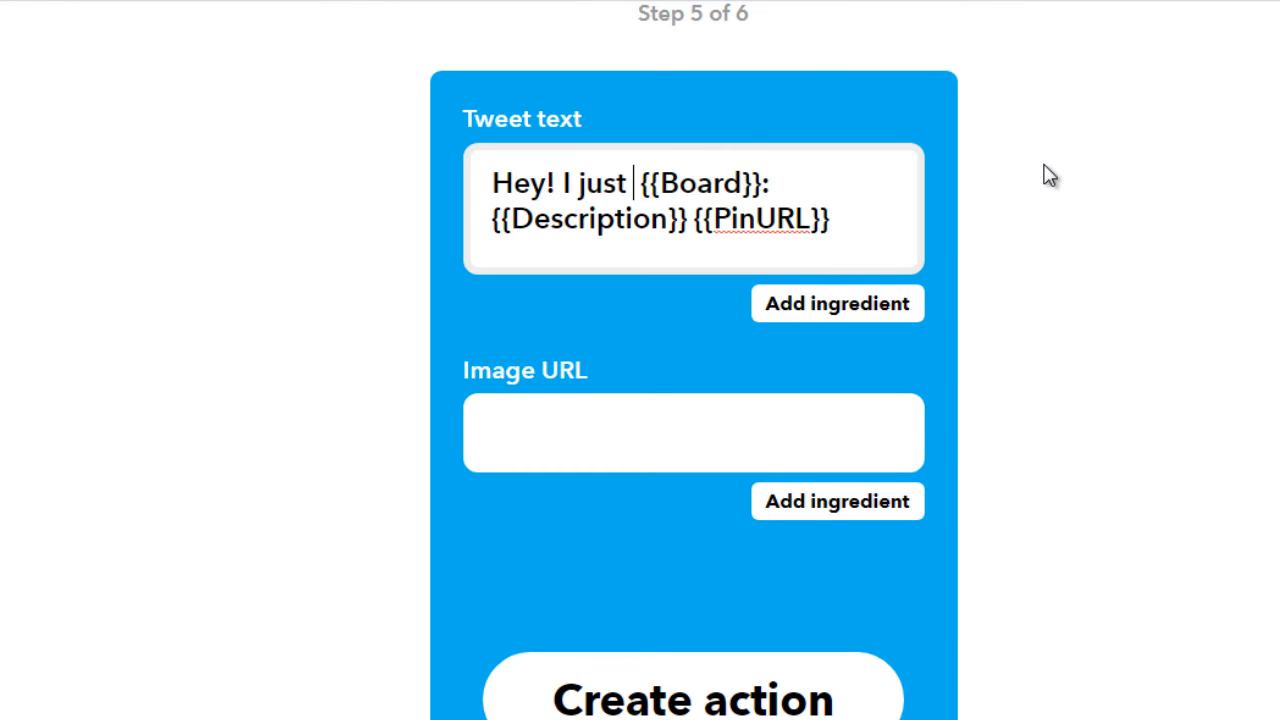
type("d to the")
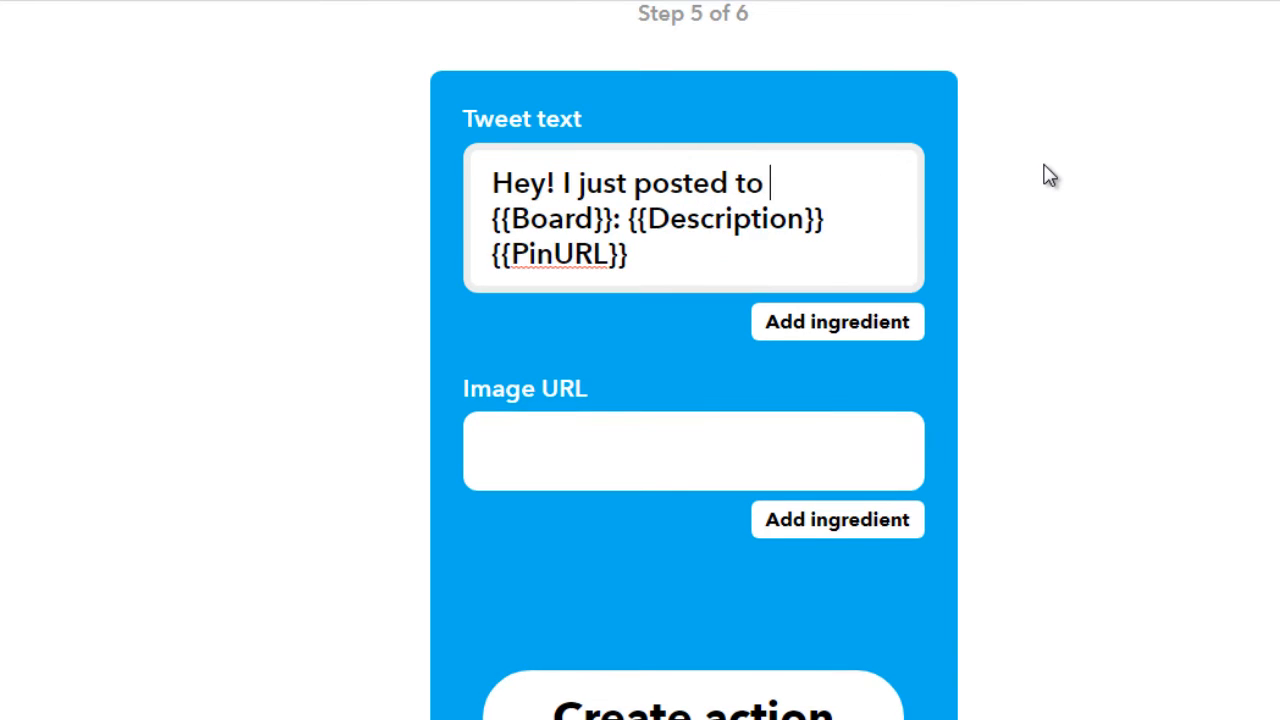
Add "board" after the Board ingredient in the tweet text and replace the colon with ". Check it out here:"
key("Right")
key("Right")
key("Right")
key("Right")
key("Right")
key("Right")
key("Right")
key("Right")
key("Right")
type("board")
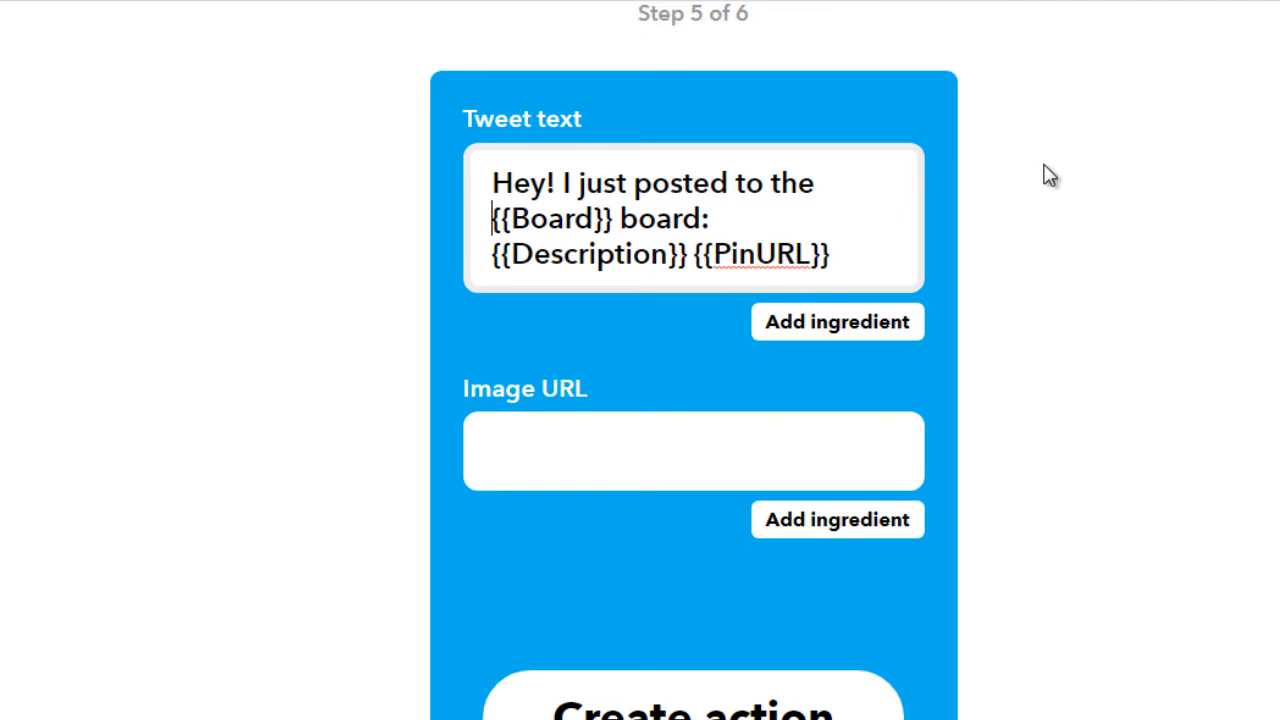
key("Right")
key("Right")
key("Right")
key("Right")
key("Right")
key("Right")
key("Right")
key("Right")
key("Right")
key("Right")
key("Right")
key("Right")
key("Right")
key("Right")
key("Right")
key("Right")
key("Right")
key("Left")
key("Left")
key("BackSpace")
type(". Check it out here")
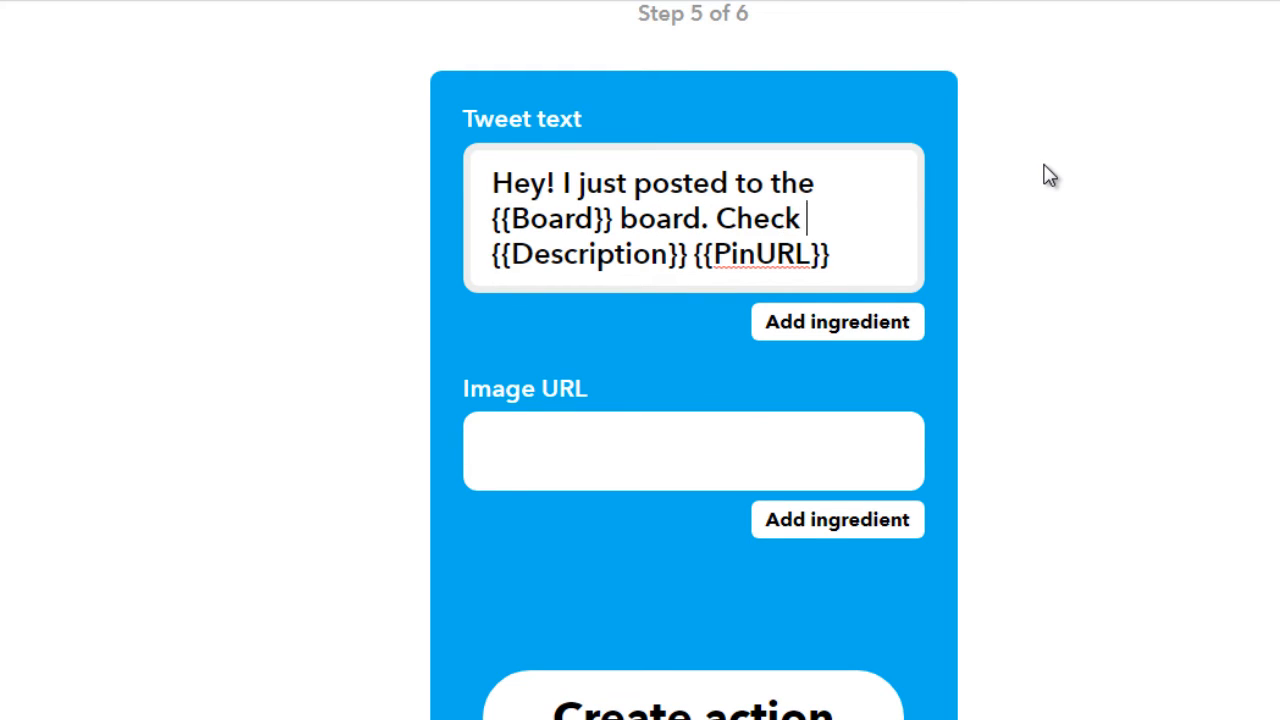
type(":")
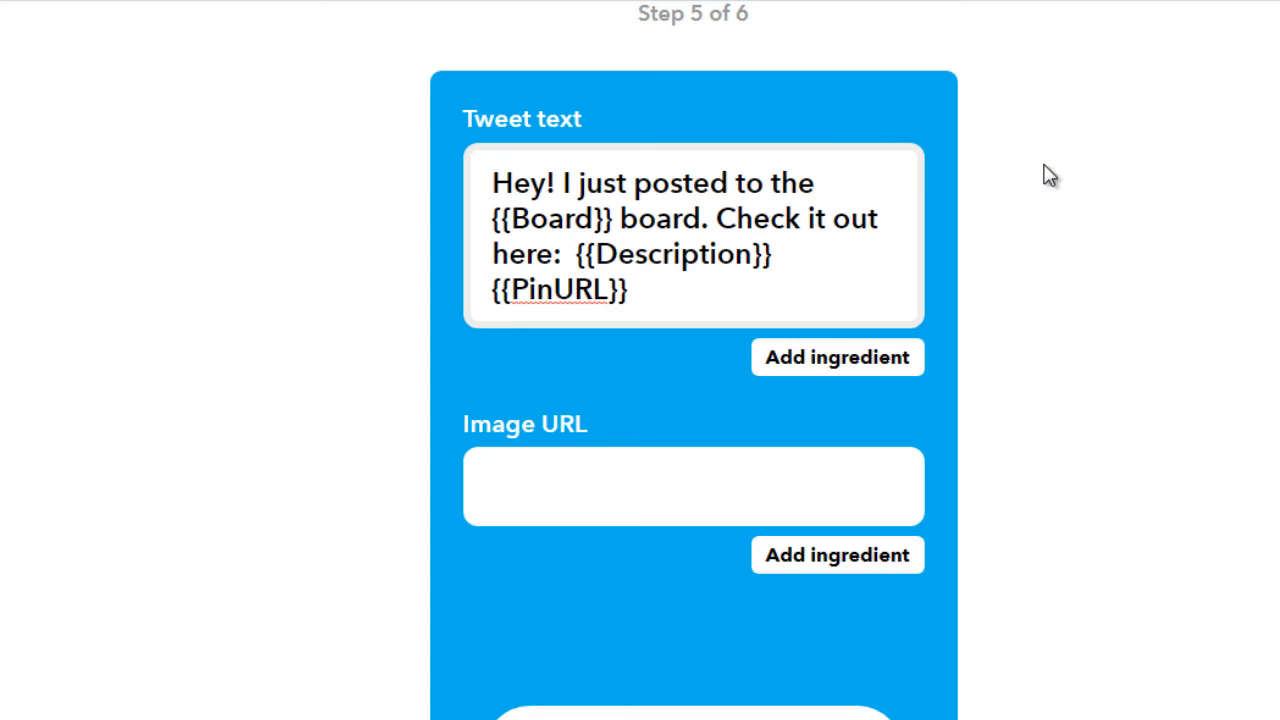
Shorten the opening of the tweet text to "Hey! Just posted" directly before the Board ingredient
key("ctrl+Right")
key("shift+Right")
key("shift+Right")
type("J")
key("ctrl+Right")
key("ctrl+Right")
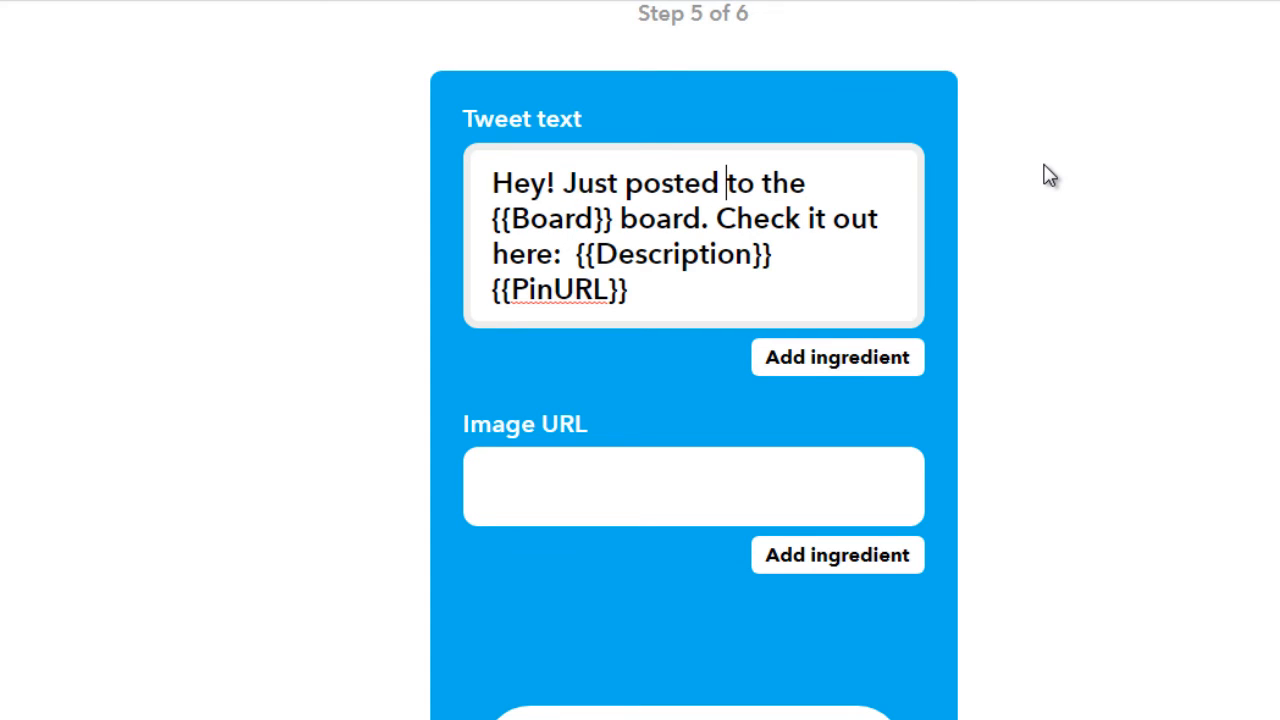
key("shift+Right")
key("shift+Right")
key("shift+Right")
key("shift+Right")
key("shift+Right")
key("shift+Right")
key("shift+Right")
key("BackSpace")
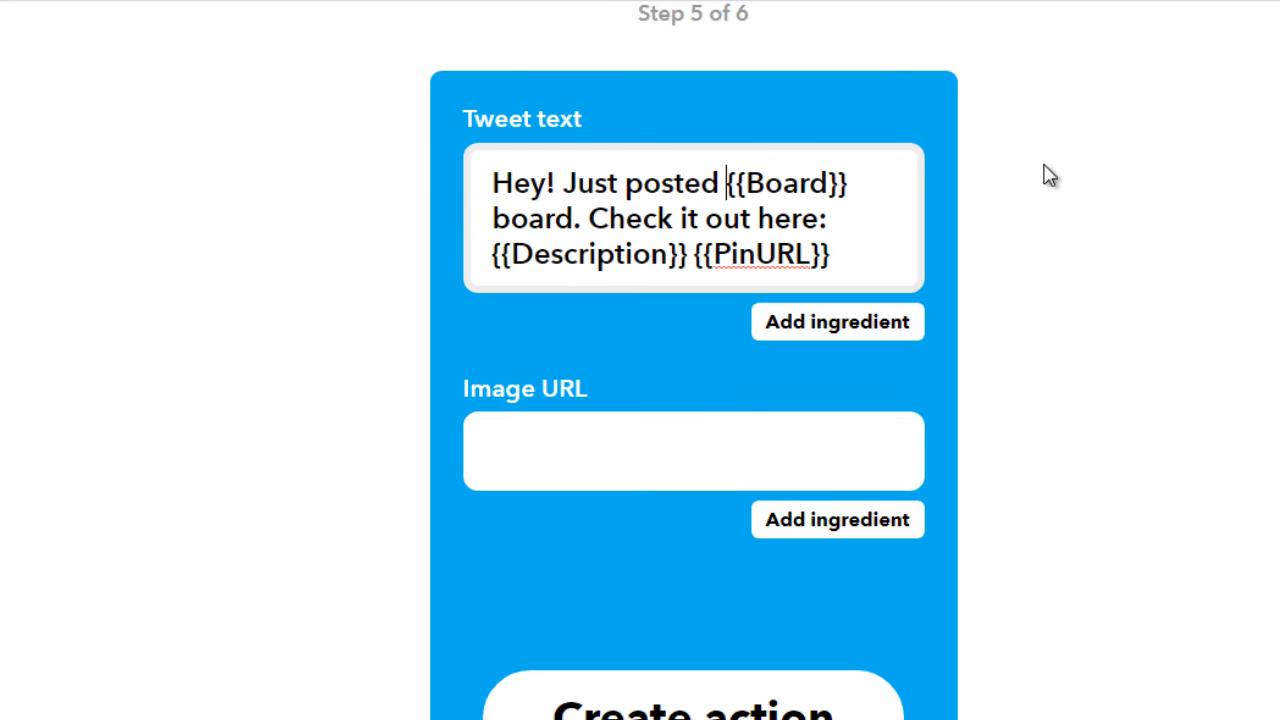
Delete "board. Check it out here:" between the Board and Description ingredients of the tweet text
key("ctrl+Right")
key("ctrl+Right")
key("ctrl+Right")
key("ctrl+Right")
key("ctrl+shift+Left")
key("ctrl+shift+Left")
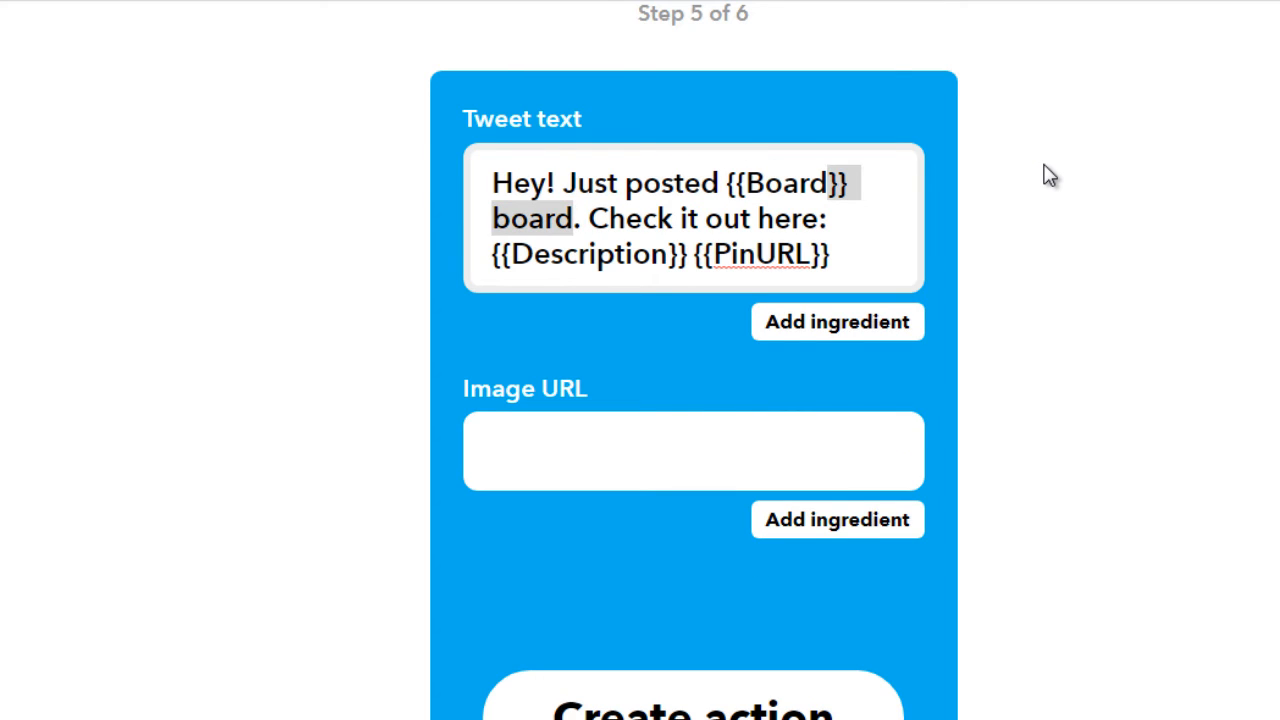
key("Right")
key("Left")
key("Left")
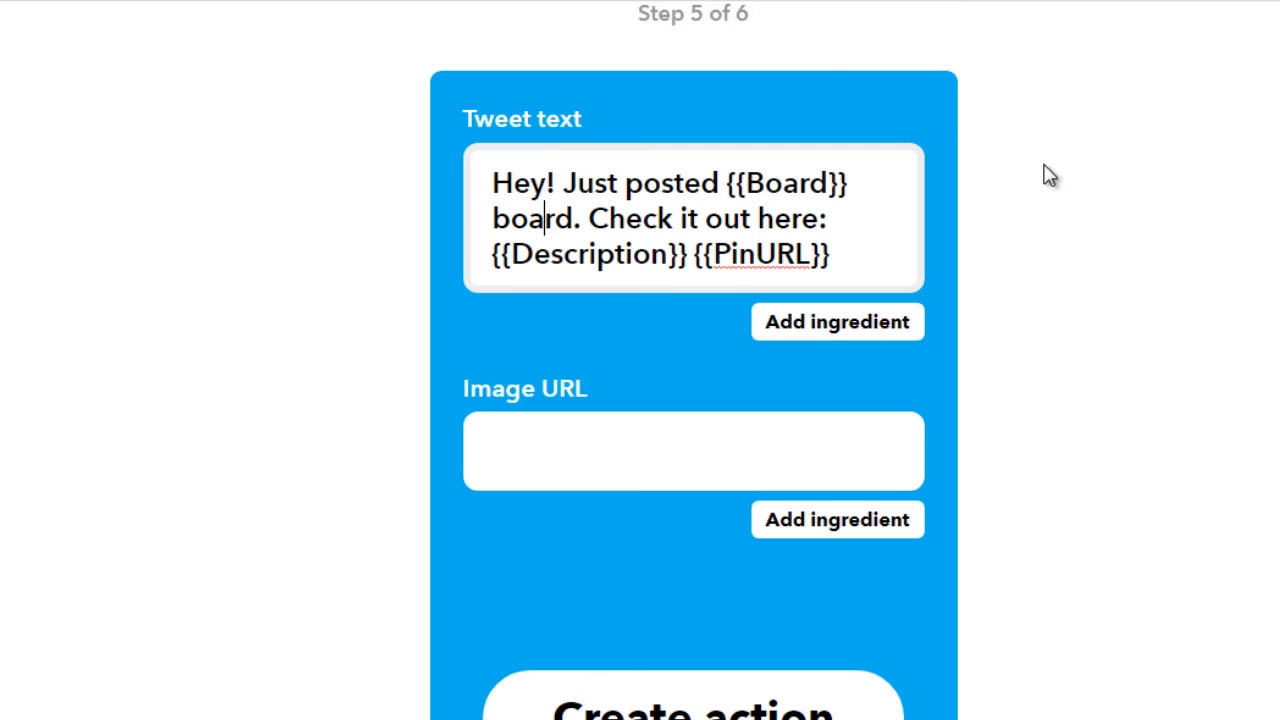
key("Home")
key("shift+End")
key("BackSpace")
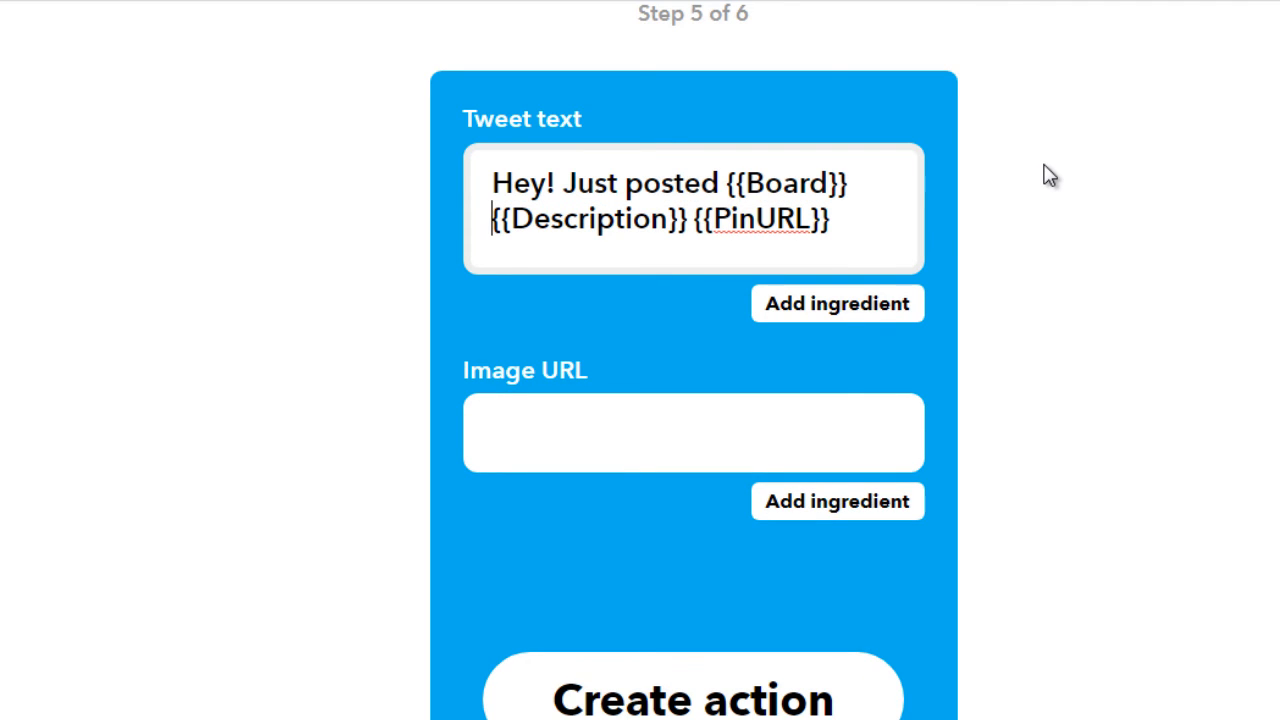
Fill the Image URL with the SourceUrl ingredient and create the Twitter action
left_click(691, 452)
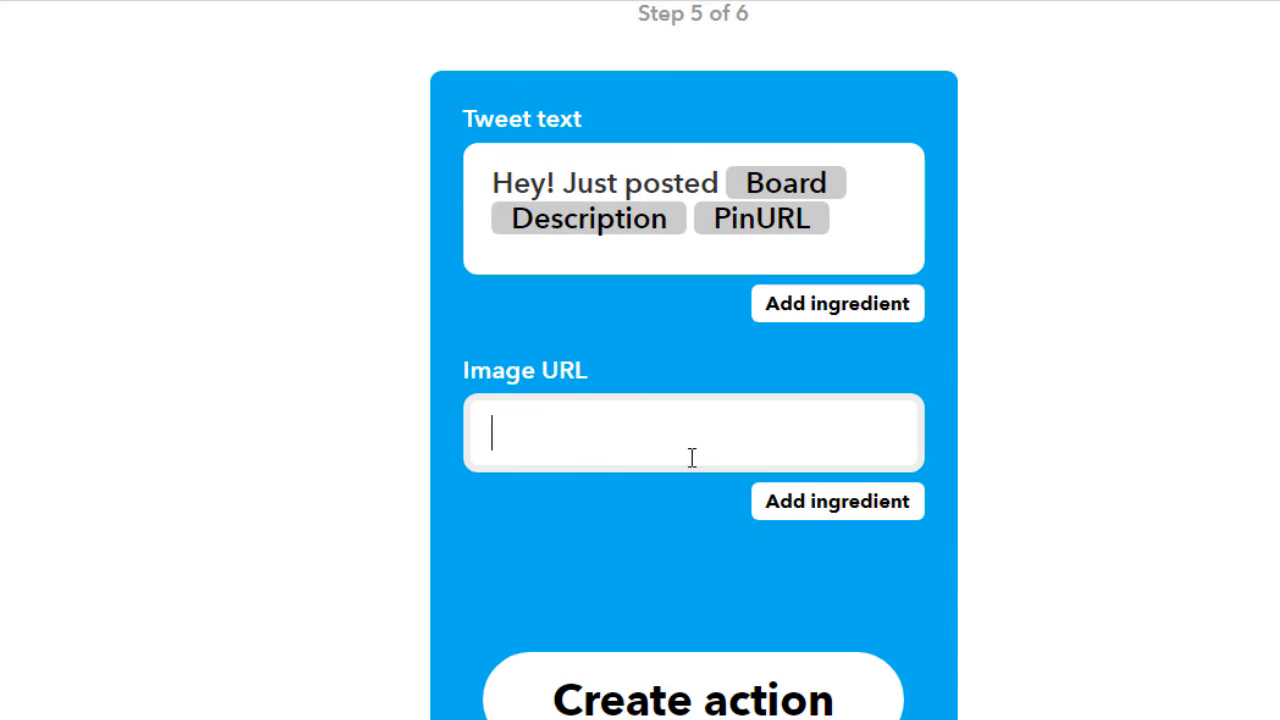
left_click(828, 512)
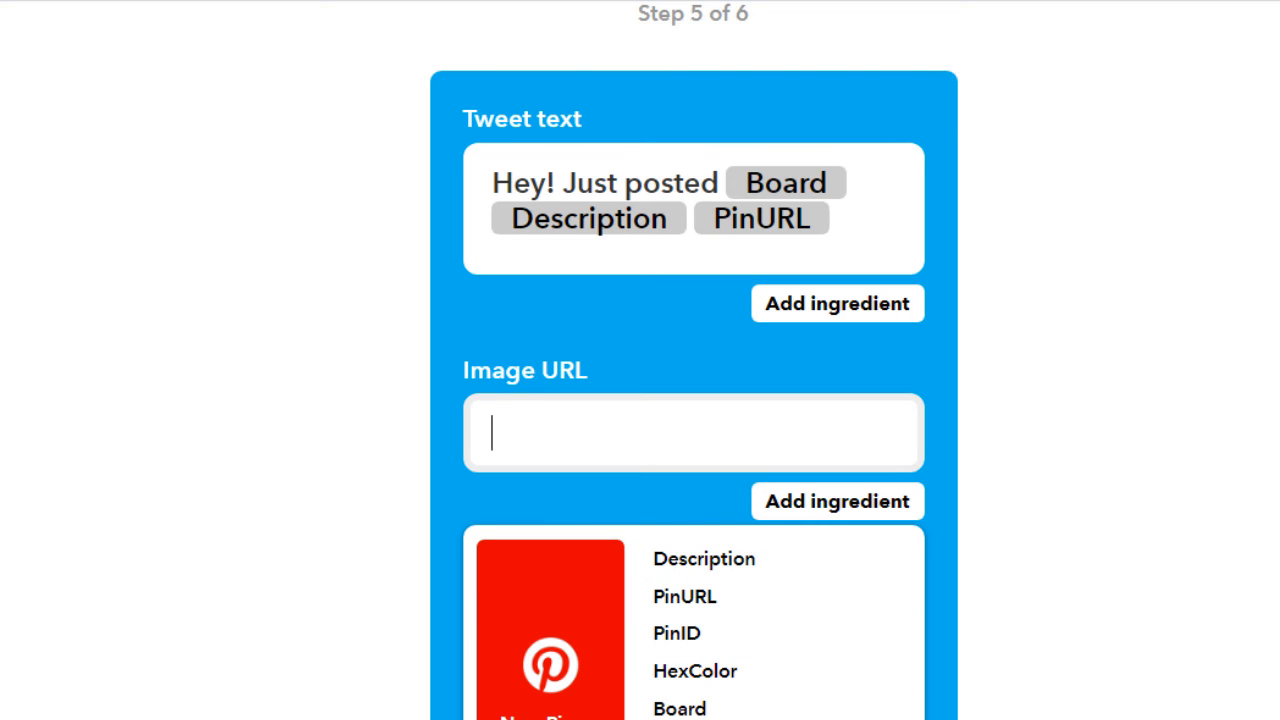
type("{{SourceUrl}}")
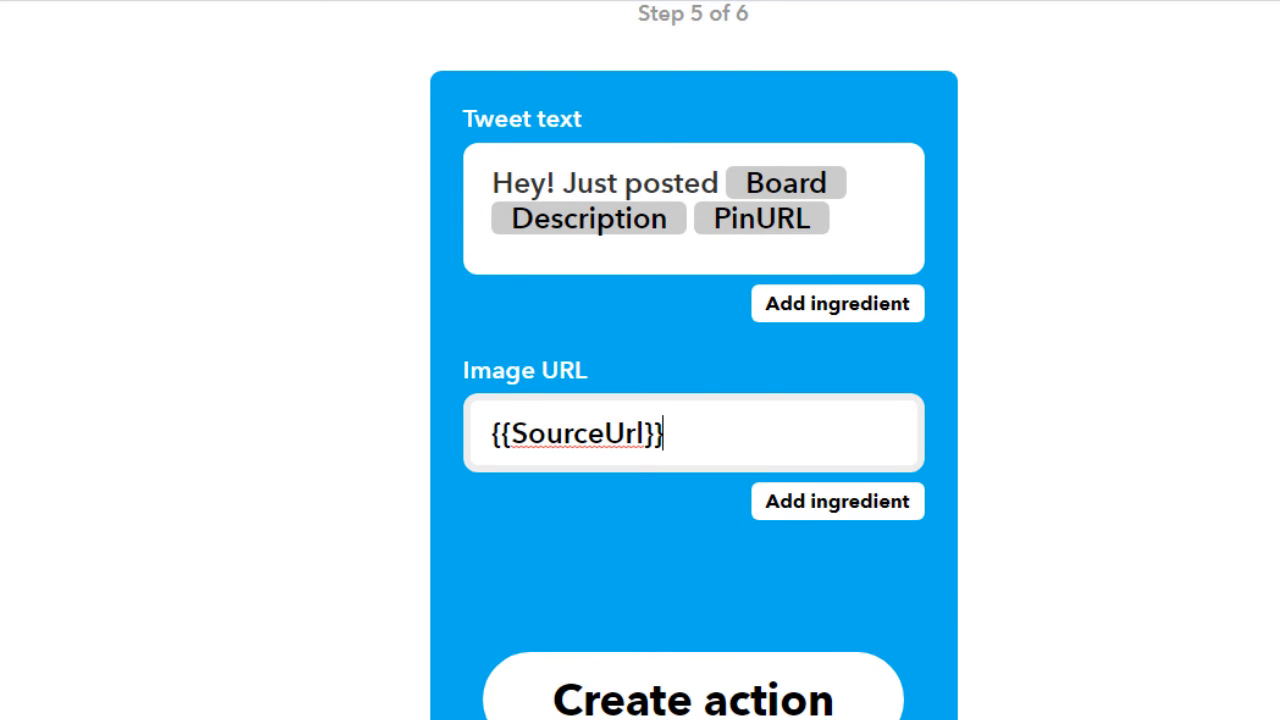
left_click(931, 571)
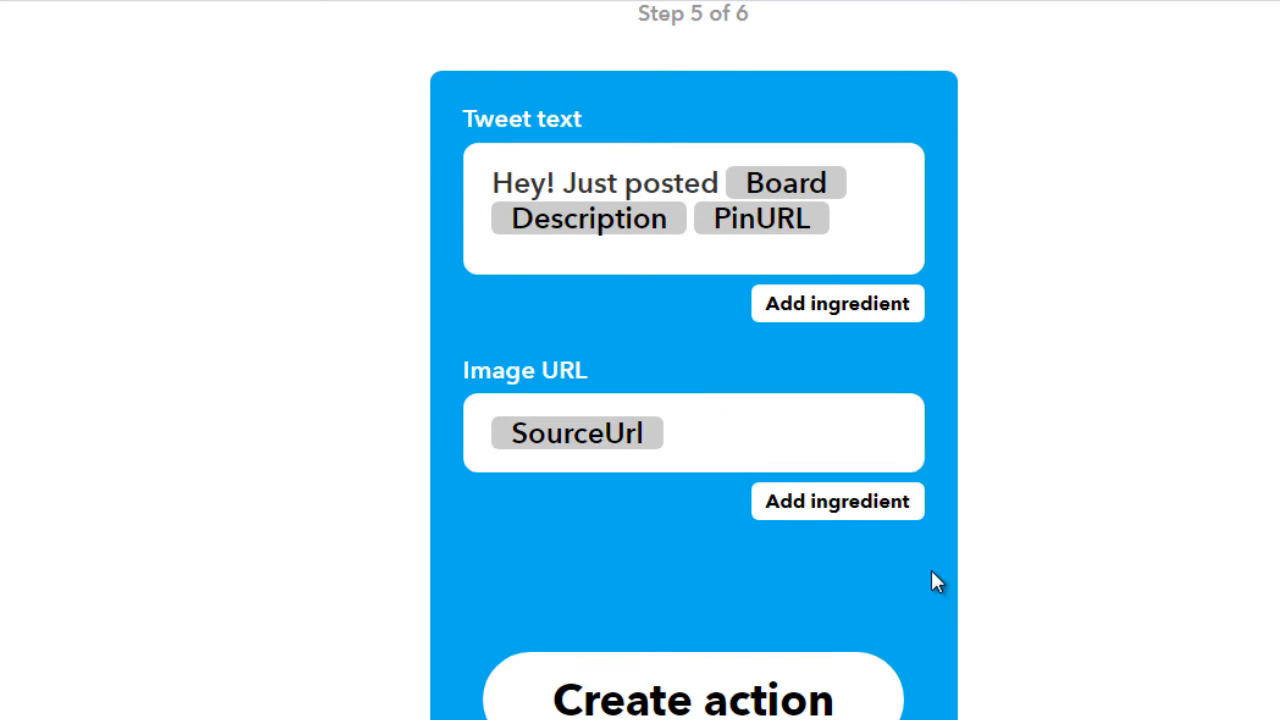
left_click(678, 705)
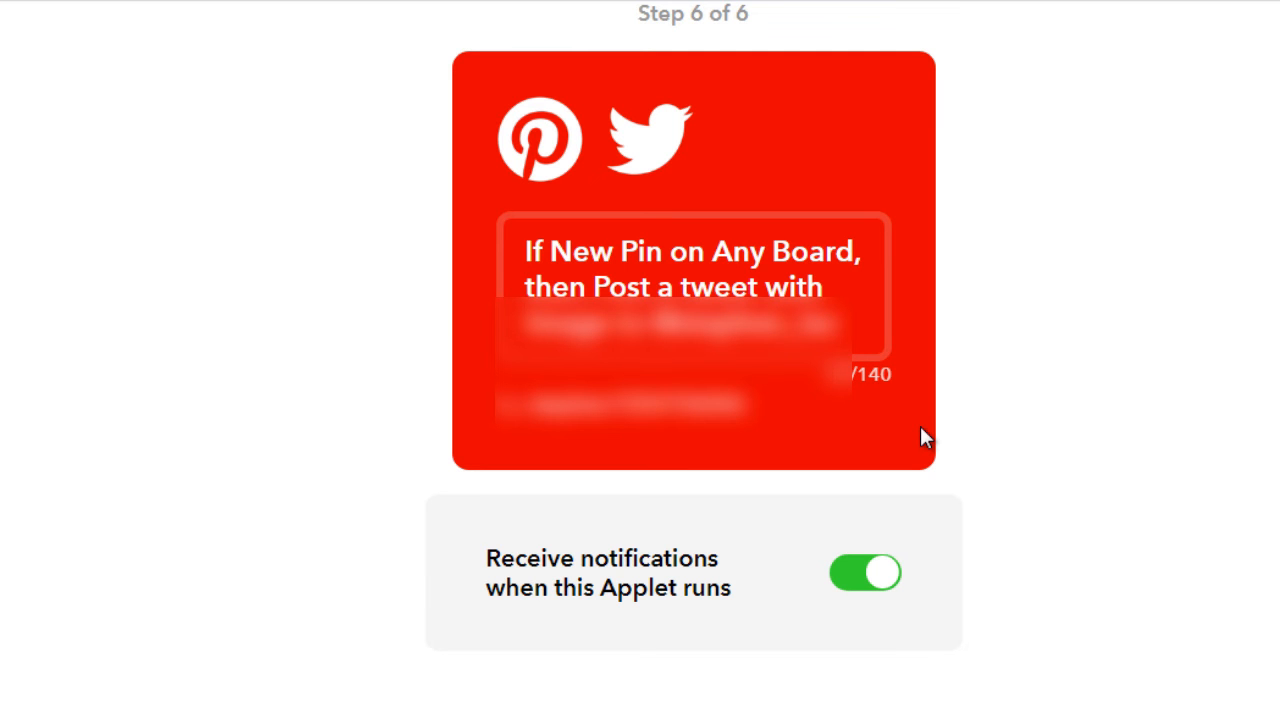